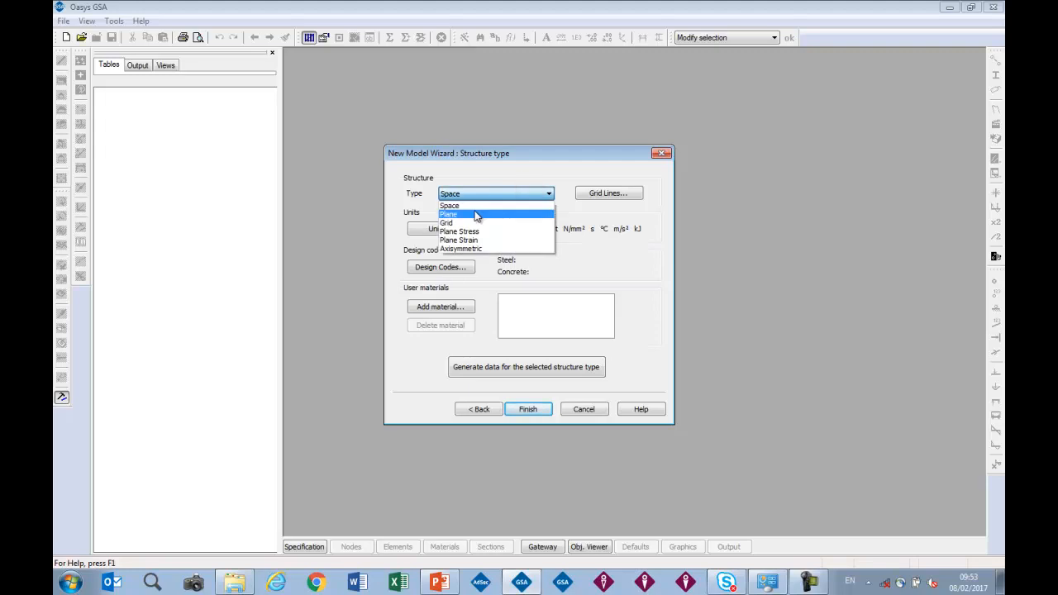
# Create the new model as a Plane structure and decline setting a non-global initial grid.
pyautogui.click(475, 215)
pyautogui.click(527, 411)
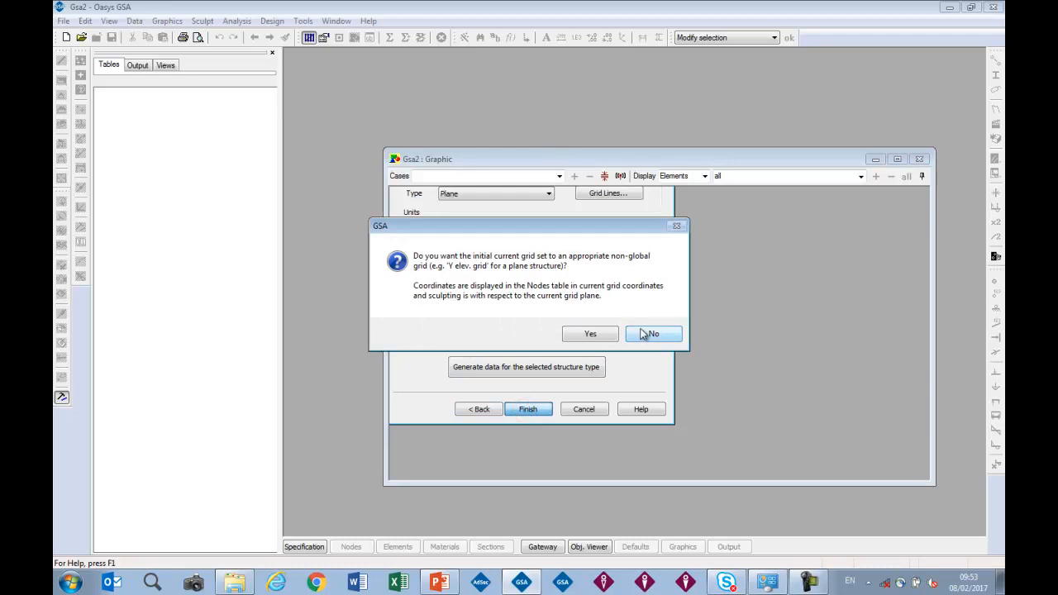
pyautogui.click(644, 334)
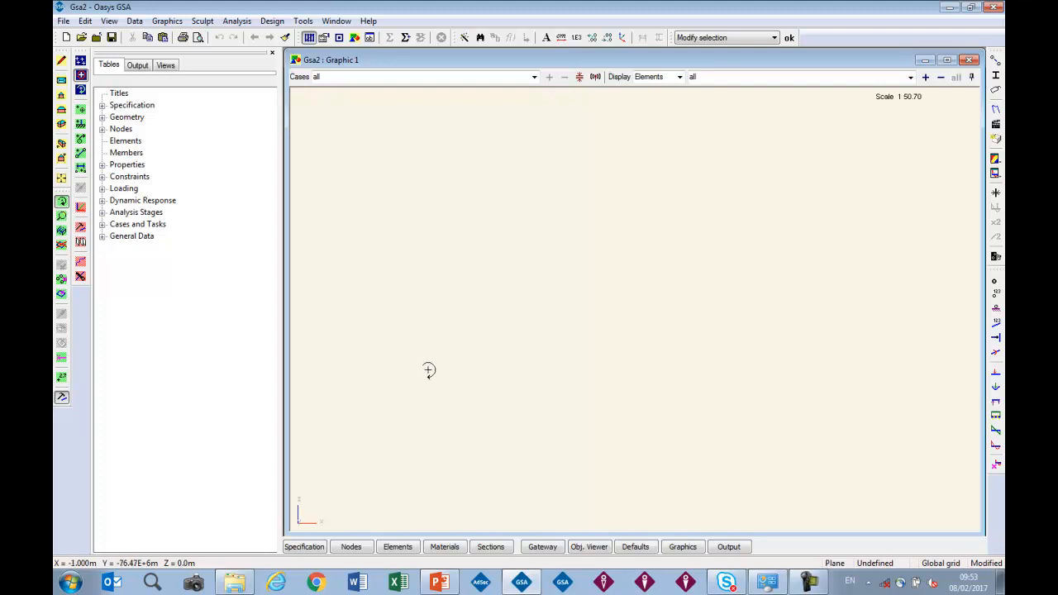
# Define two nodes in the node coordinates table at x = 0, z = 0 and x = 12 m, z = 0.
pyautogui.click(350, 546)
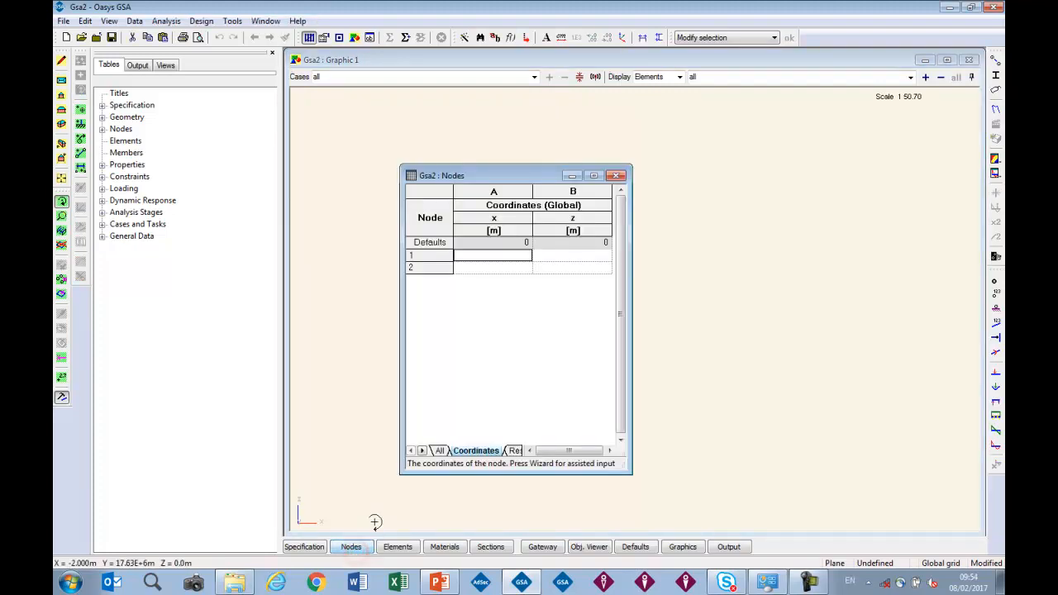
pyautogui.press('Return')
pyautogui.write('12')
pyautogui.press('Tab')
pyautogui.press('Return')
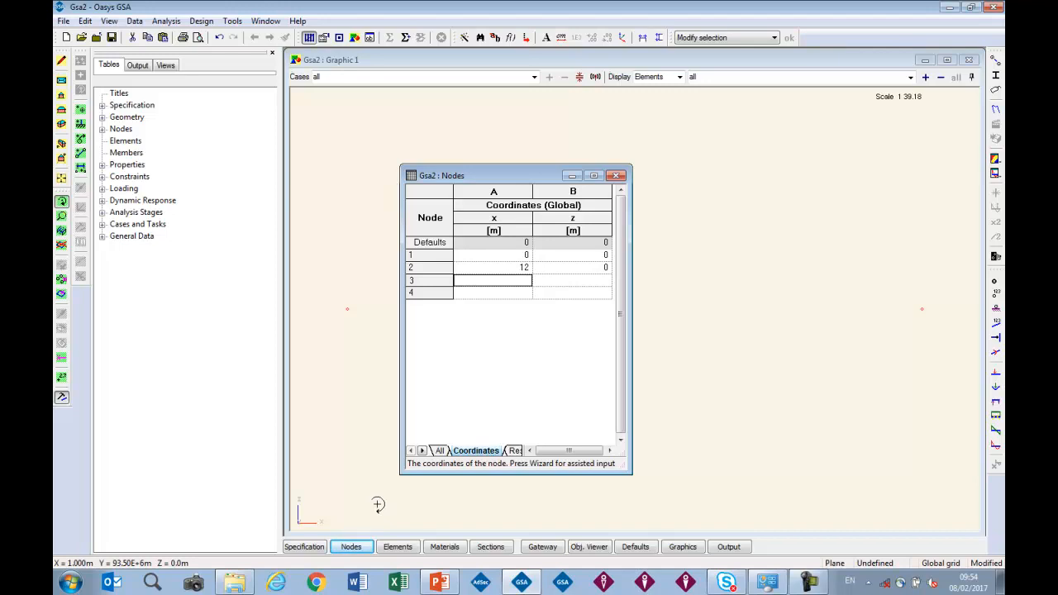
pyautogui.click(579, 62)
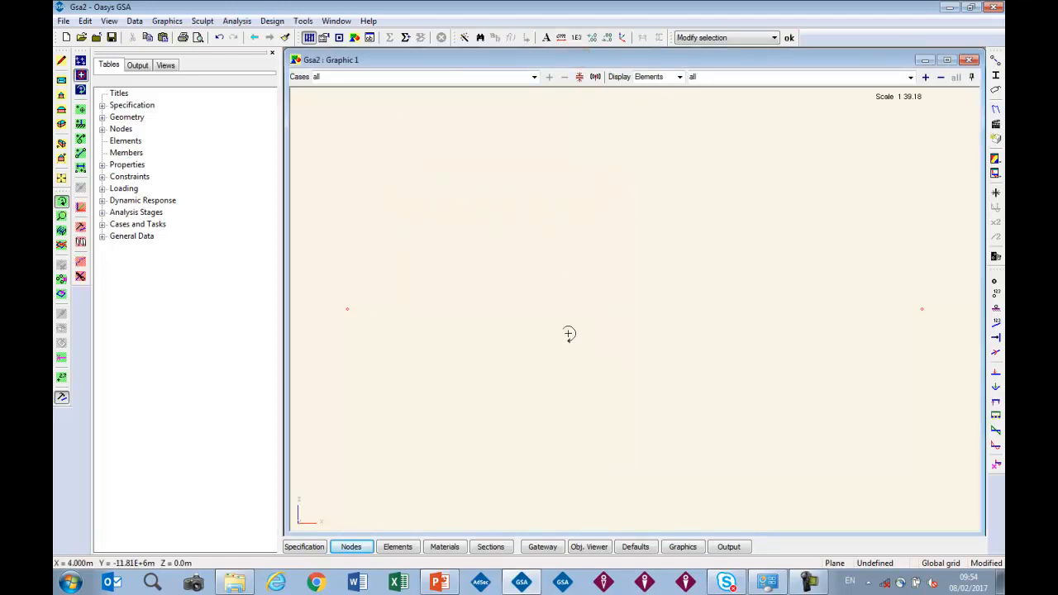
# Set the default element type to Bar in the data defaults.
pyautogui.click(639, 547)
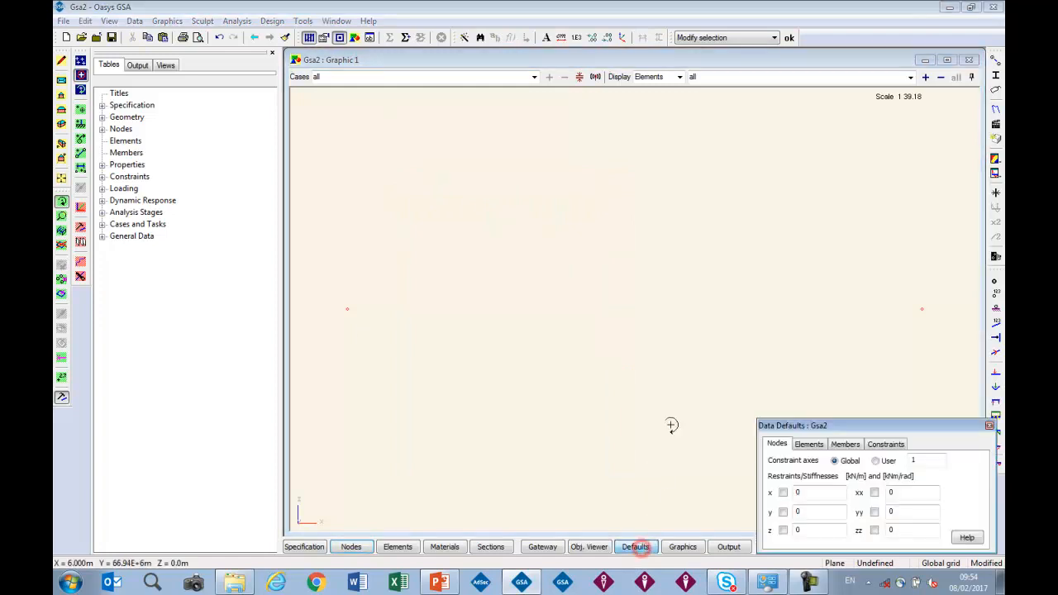
pyautogui.click(809, 444)
pyautogui.click(831, 465)
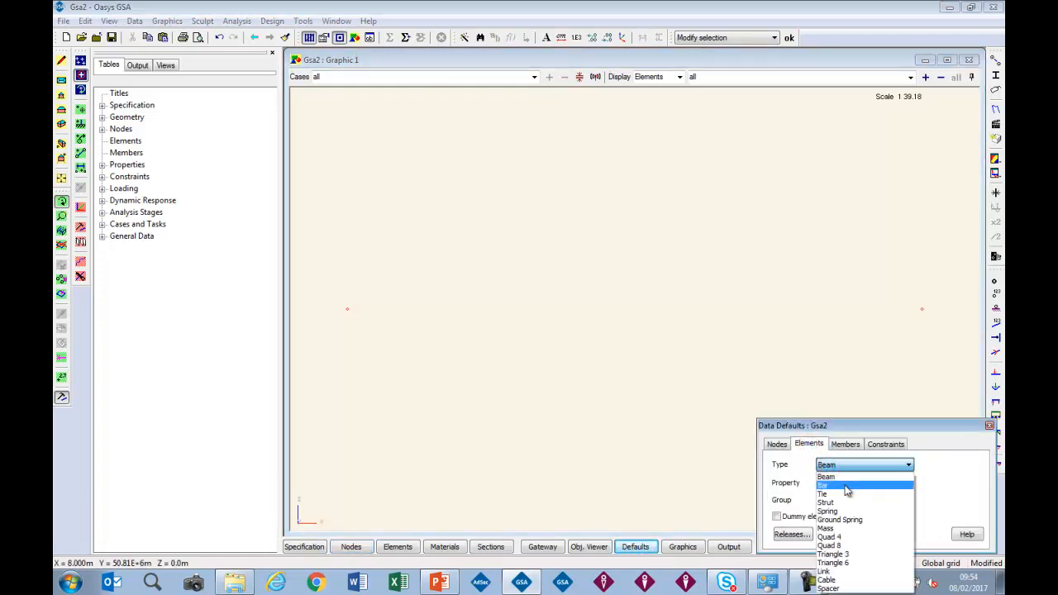
pyautogui.click(847, 487)
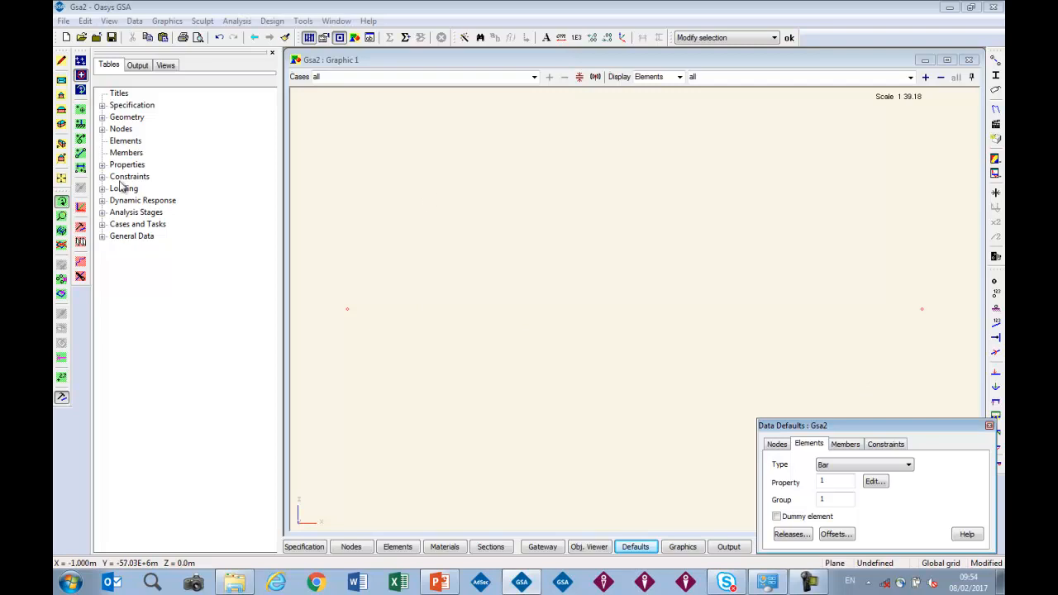
# Draw a bar element between the two nodes and turn on the display of node markers.
pyautogui.click(80, 153)
pyautogui.click(348, 311)
pyautogui.click(920, 311)
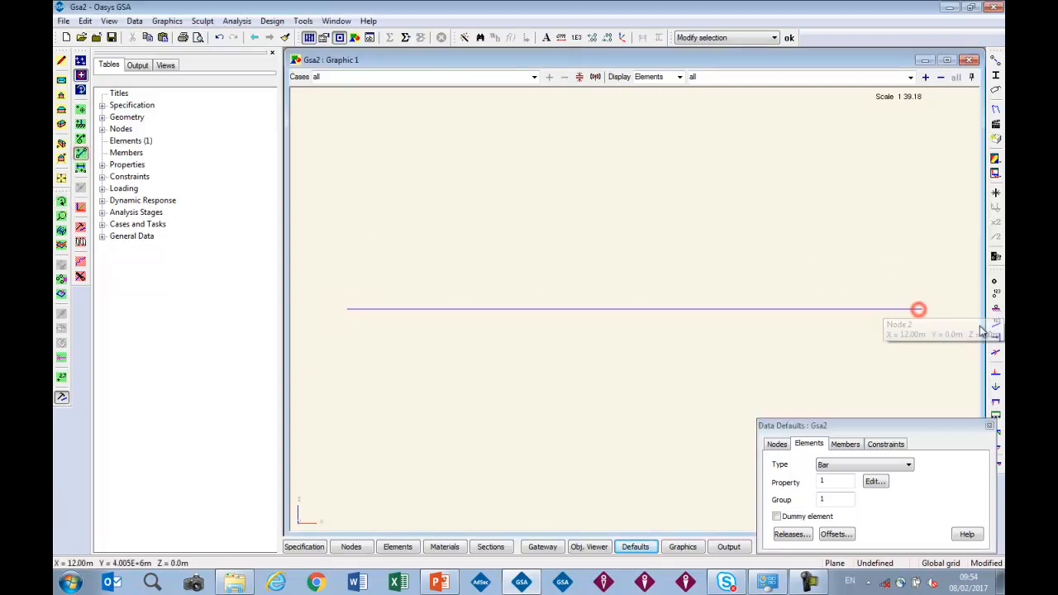
pyautogui.click(995, 282)
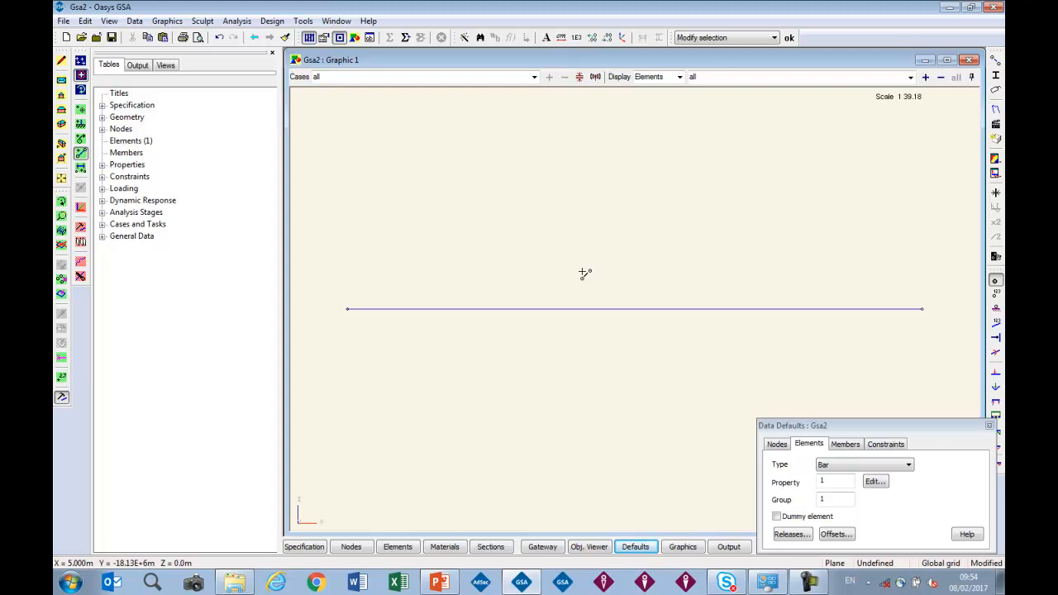
# Copy the bar element once with a shift of 2 m in z to form the top chord.
pyautogui.click(62, 294)
pyautogui.click(657, 309)
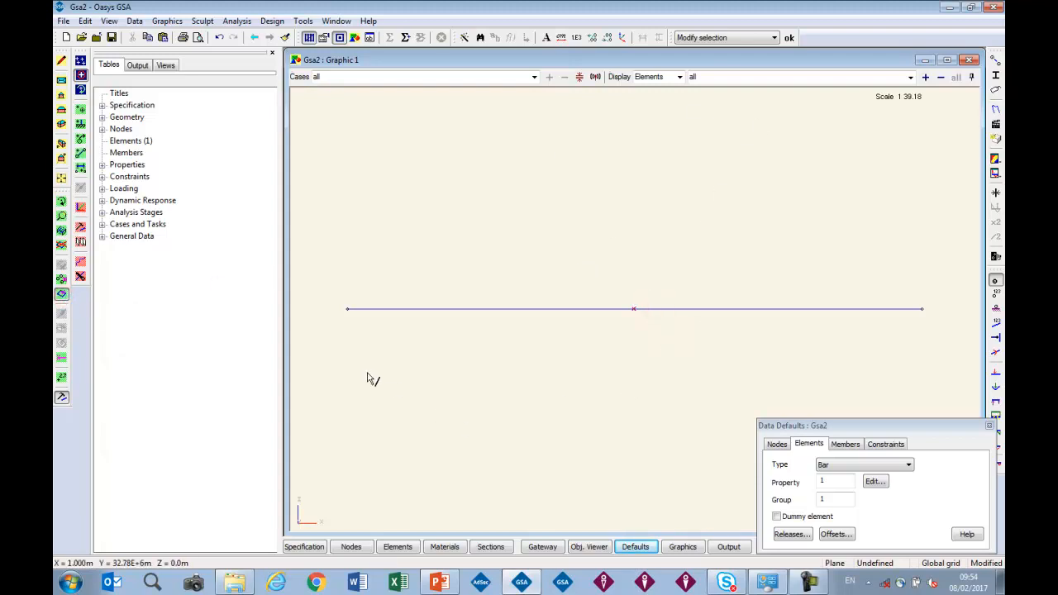
pyautogui.click(80, 242)
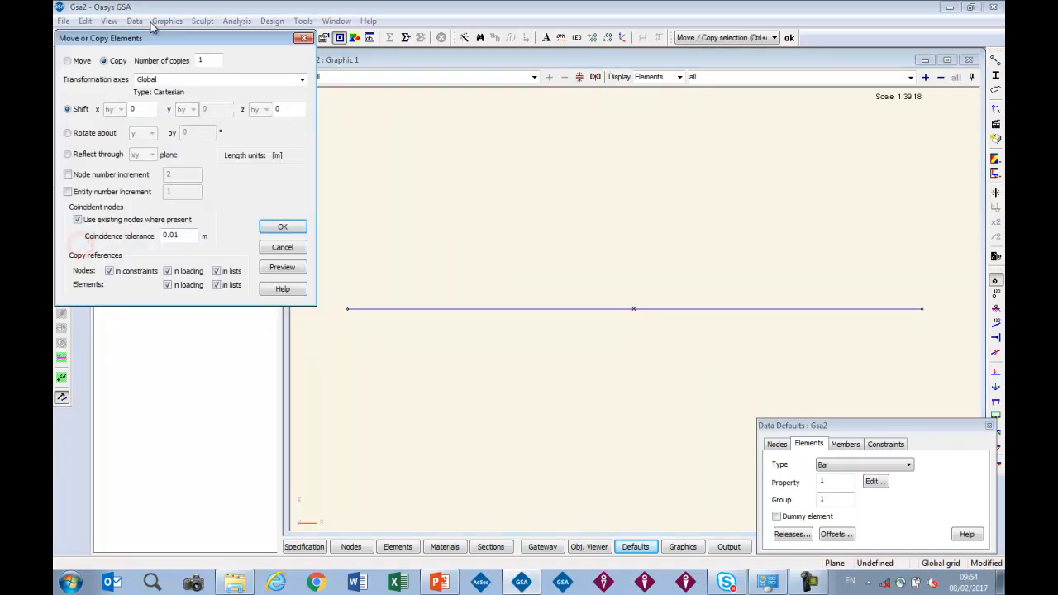
pyautogui.doubleClick(279, 109)
pyautogui.write('2')
pyautogui.click(282, 267)
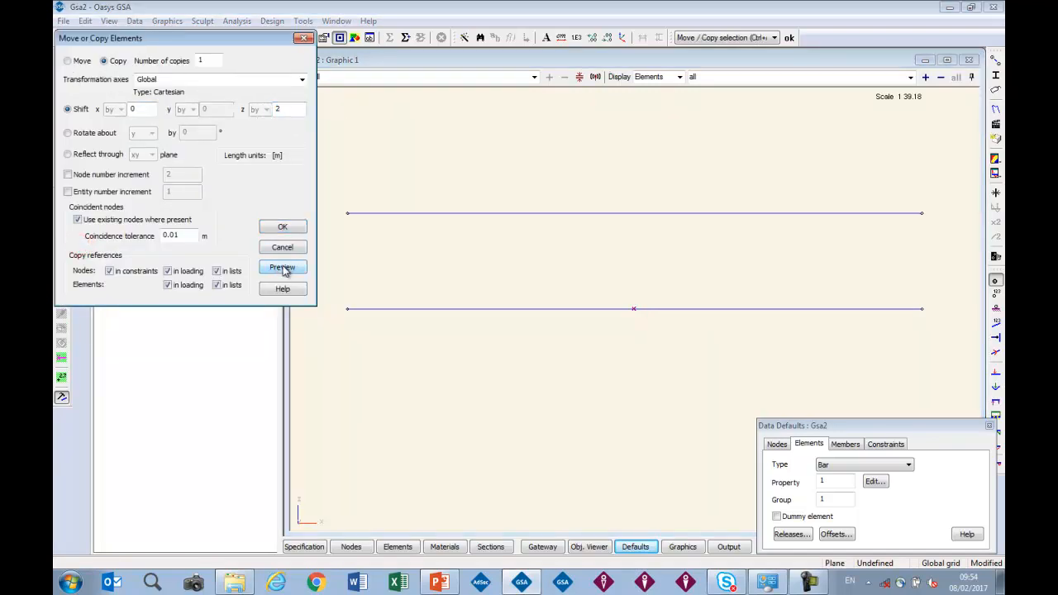
pyautogui.click(283, 228)
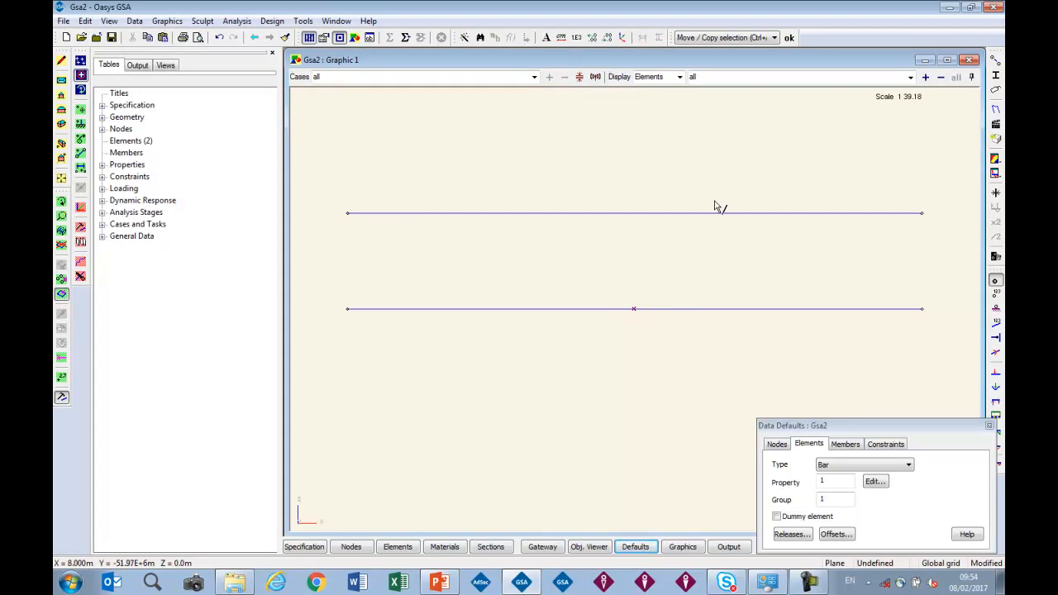
# Split the bottom chord bar into 3 equal parts.
pyautogui.click(711, 282)
pyautogui.click(645, 309)
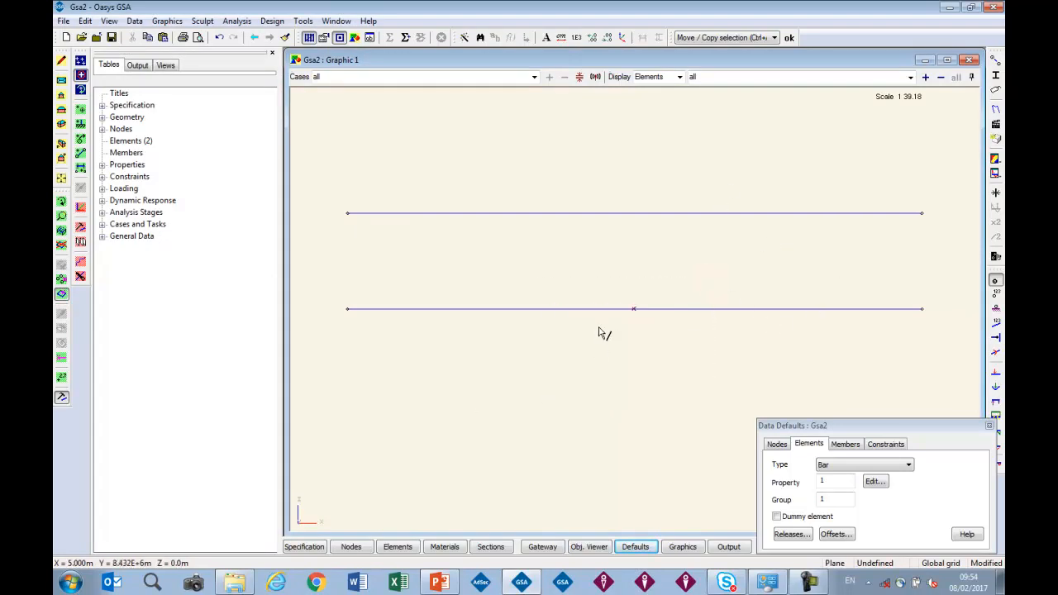
pyautogui.click(80, 279)
pyautogui.moveTo(167, 33); pyautogui.dragTo(205, 33)
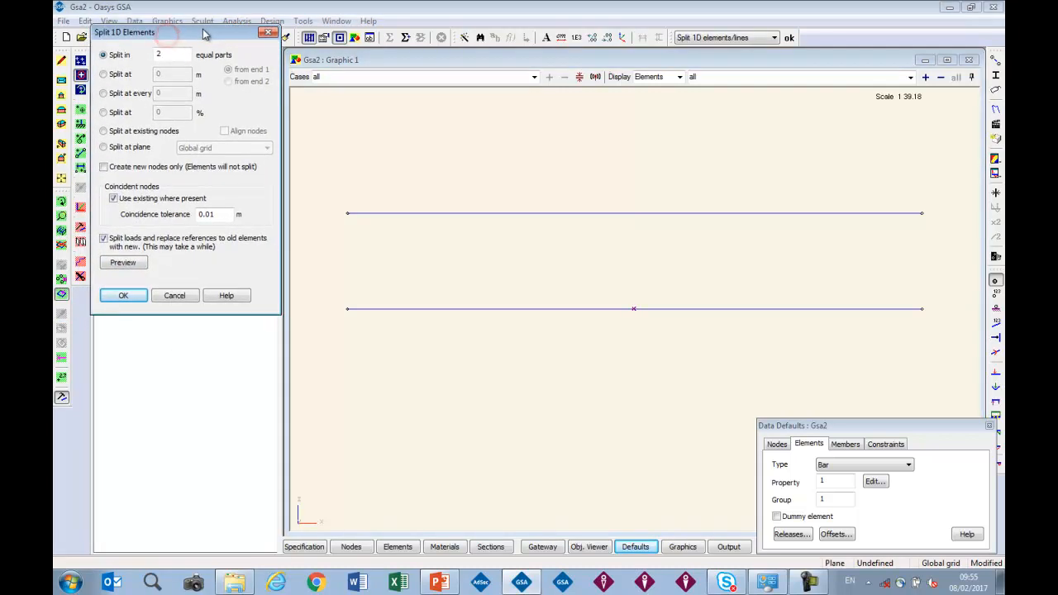
pyautogui.doubleClick(170, 54)
pyautogui.write('3')
pyautogui.click(129, 267)
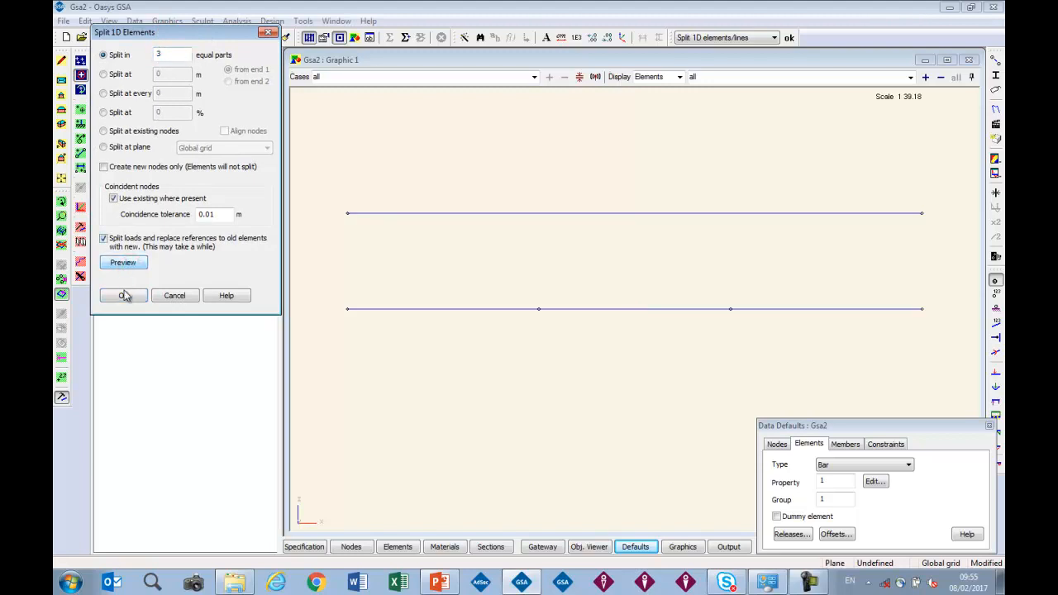
pyautogui.click(126, 296)
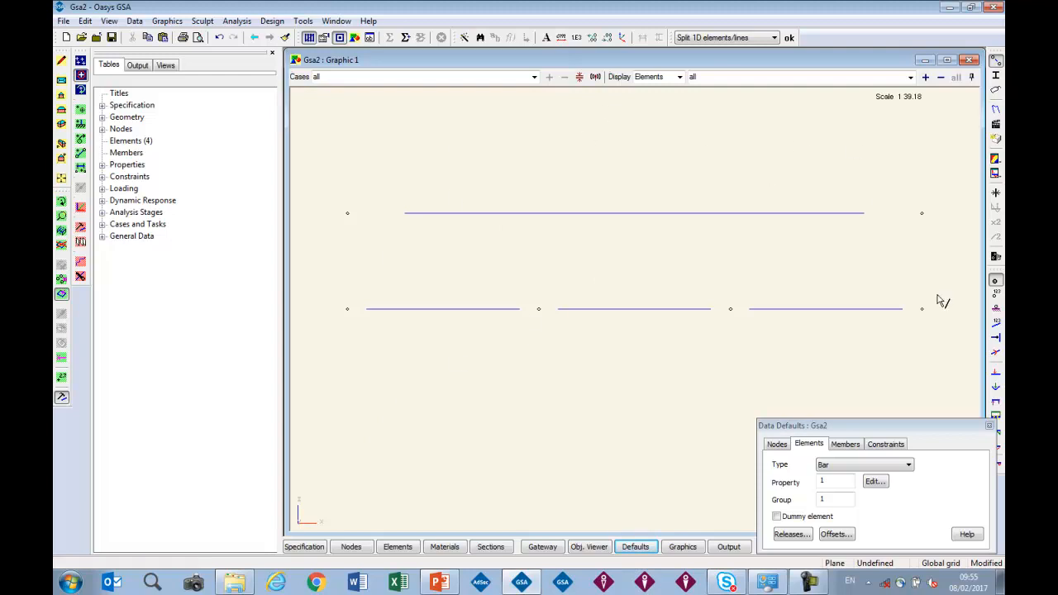
# Split the top chord bar into 6 equal parts.
pyautogui.moveTo(733, 154); pyautogui.dragTo(461, 389)
pyautogui.moveTo(667, 182); pyautogui.dragTo(597, 224)
pyautogui.click(80, 277)
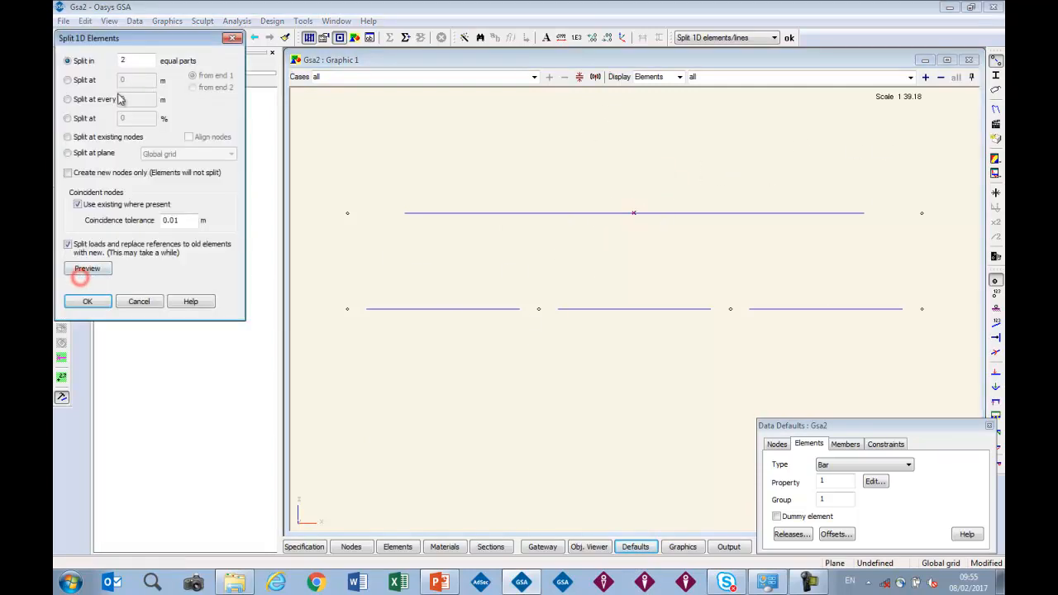
pyautogui.doubleClick(132, 60)
pyautogui.write('6')
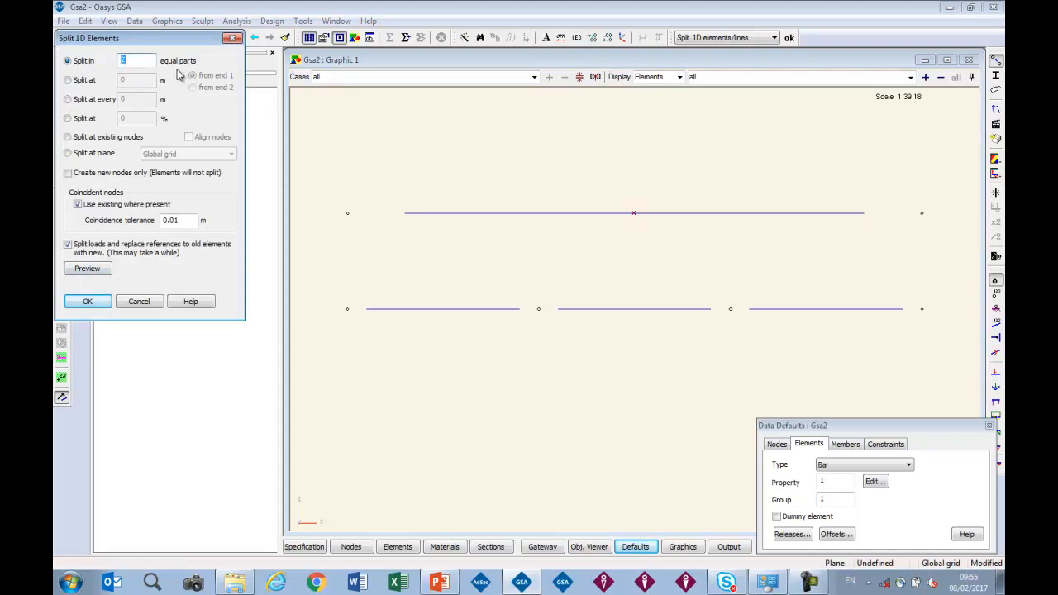
pyautogui.click(98, 268)
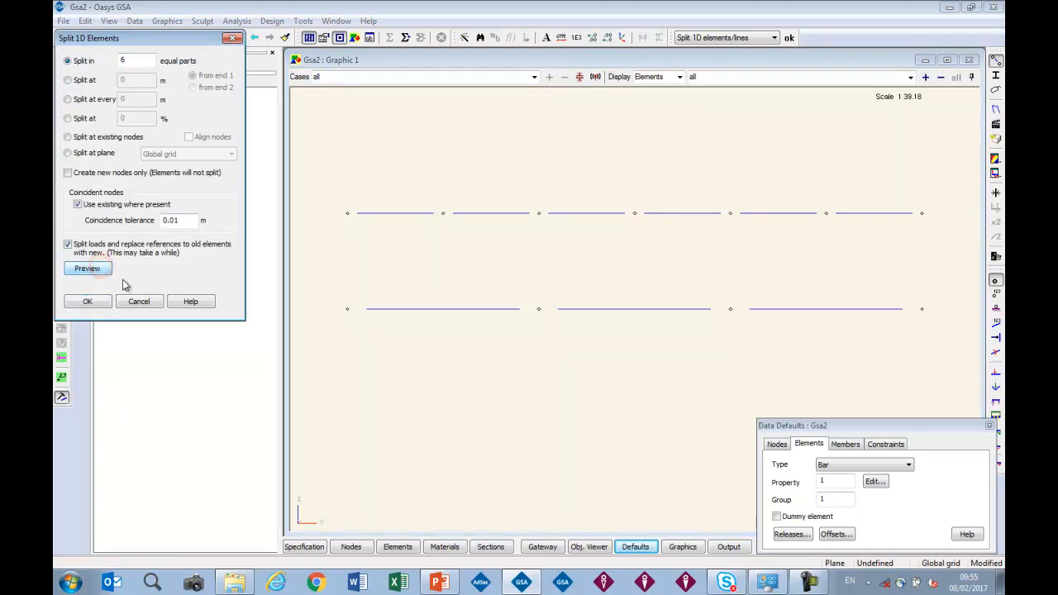
pyautogui.click(89, 303)
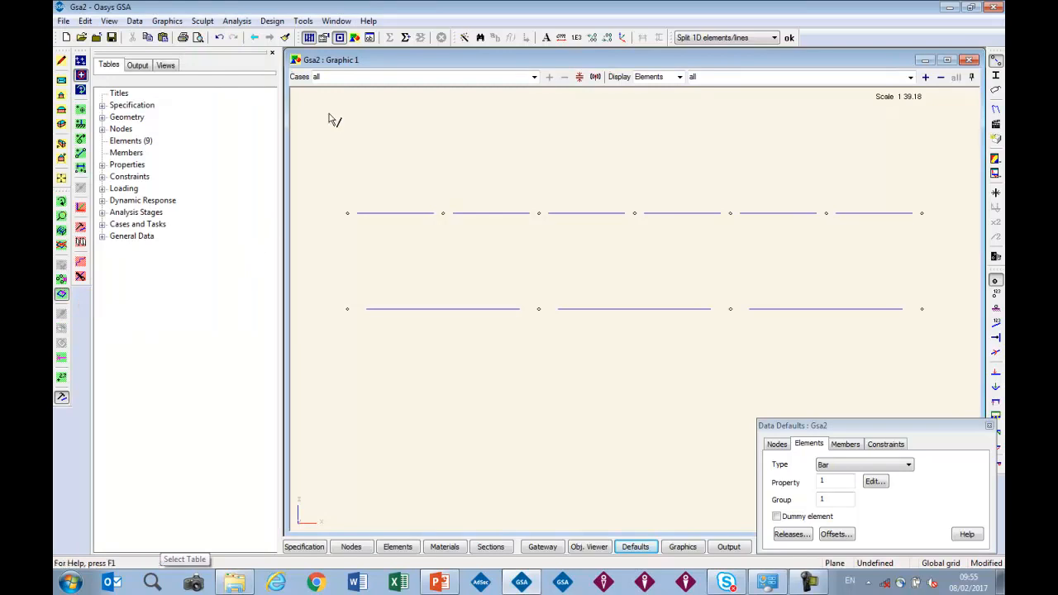
# Draw six zigzag diagonal bars with default property 2, linking the bottom chord nodes to alternate top chord nodes, and close the data defaults.
pyautogui.click(80, 154)
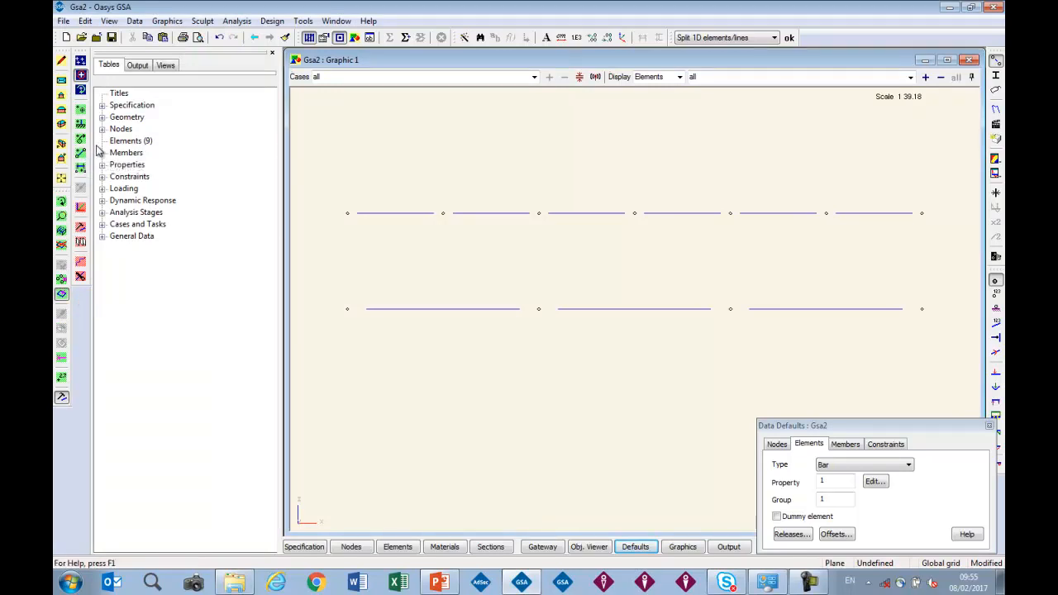
pyautogui.doubleClick(830, 480)
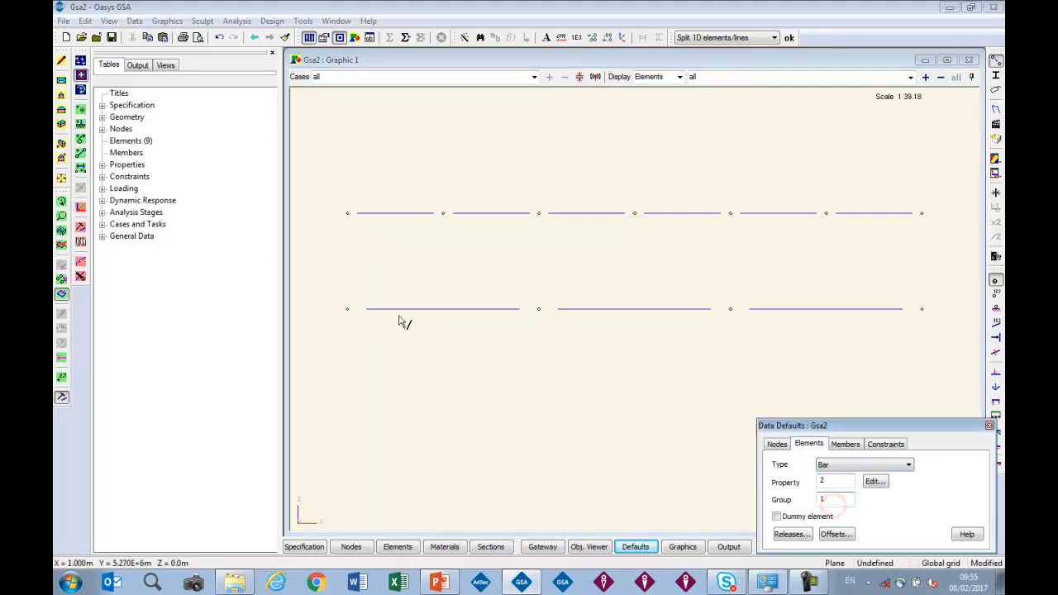
pyautogui.click(78, 157)
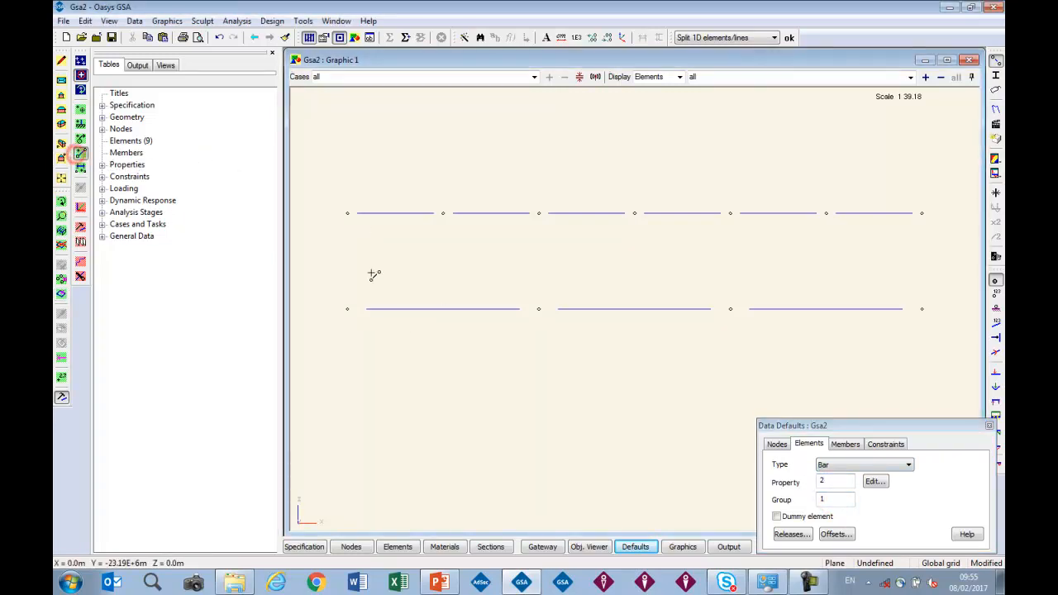
pyautogui.click(347, 310)
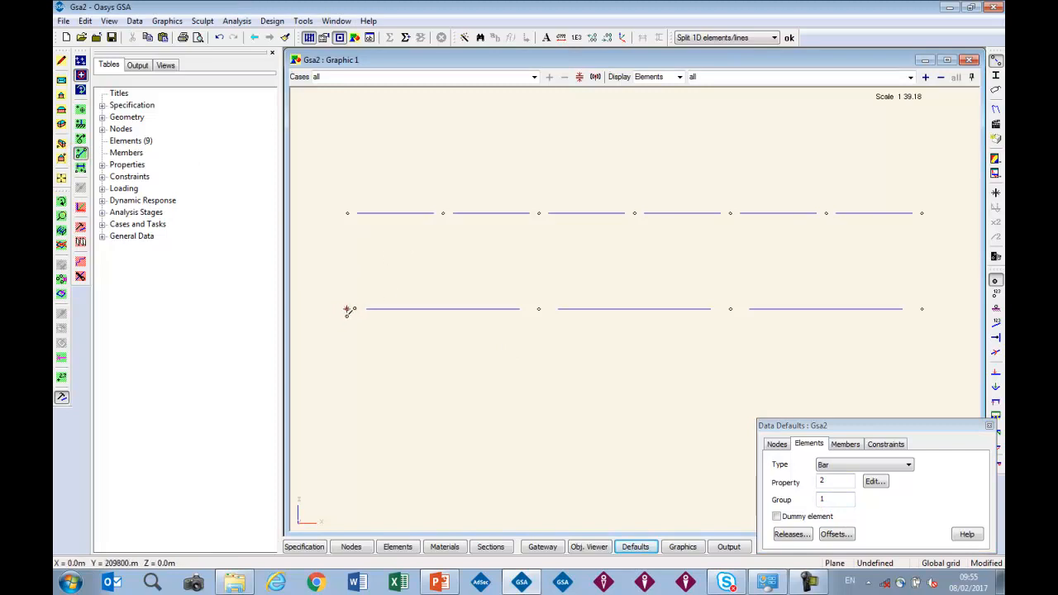
pyautogui.click(443, 213)
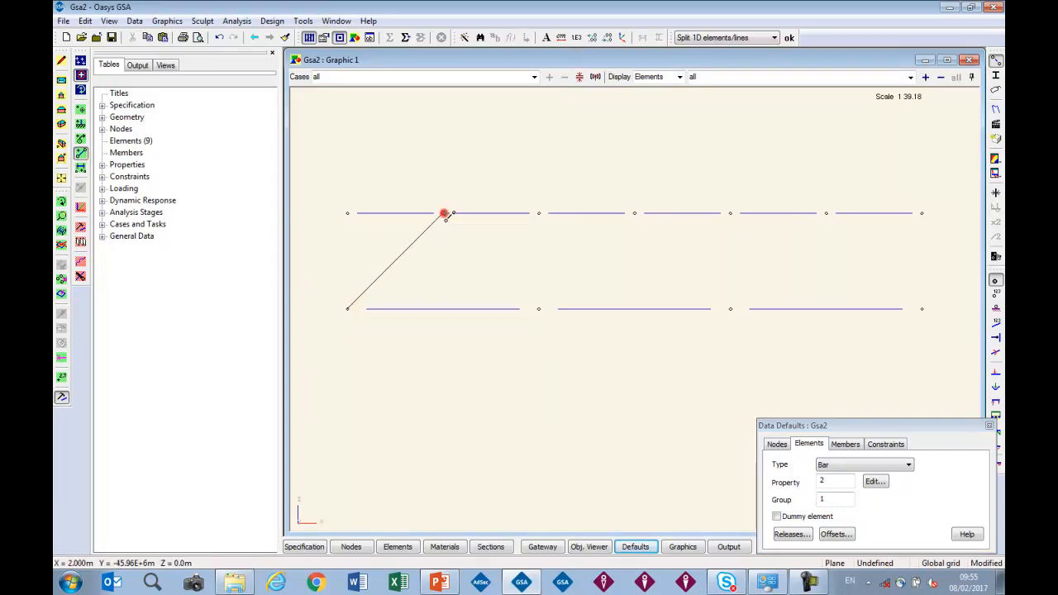
pyautogui.click(539, 309)
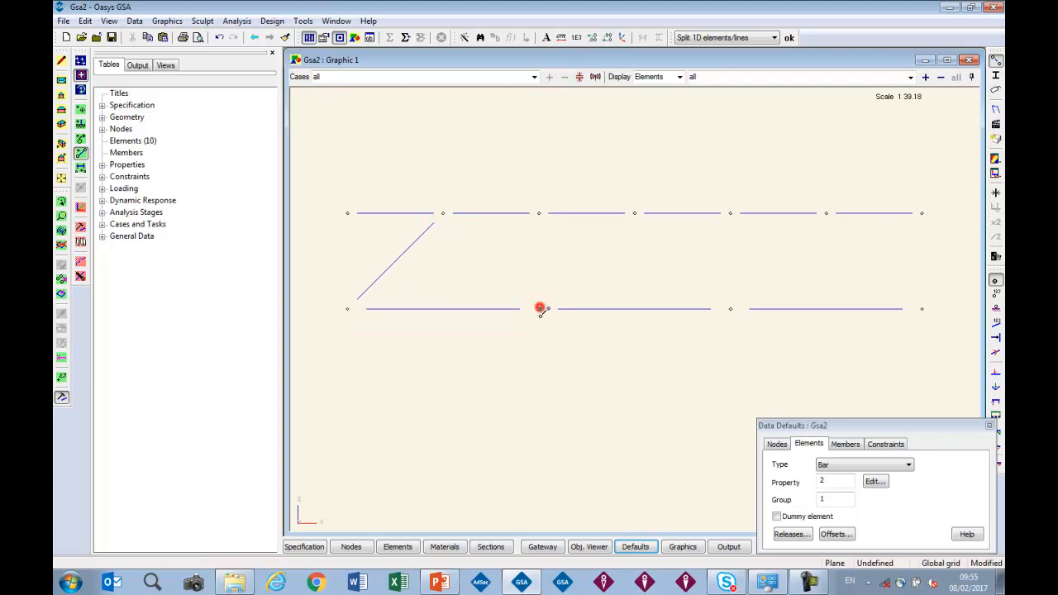
pyautogui.click(635, 214)
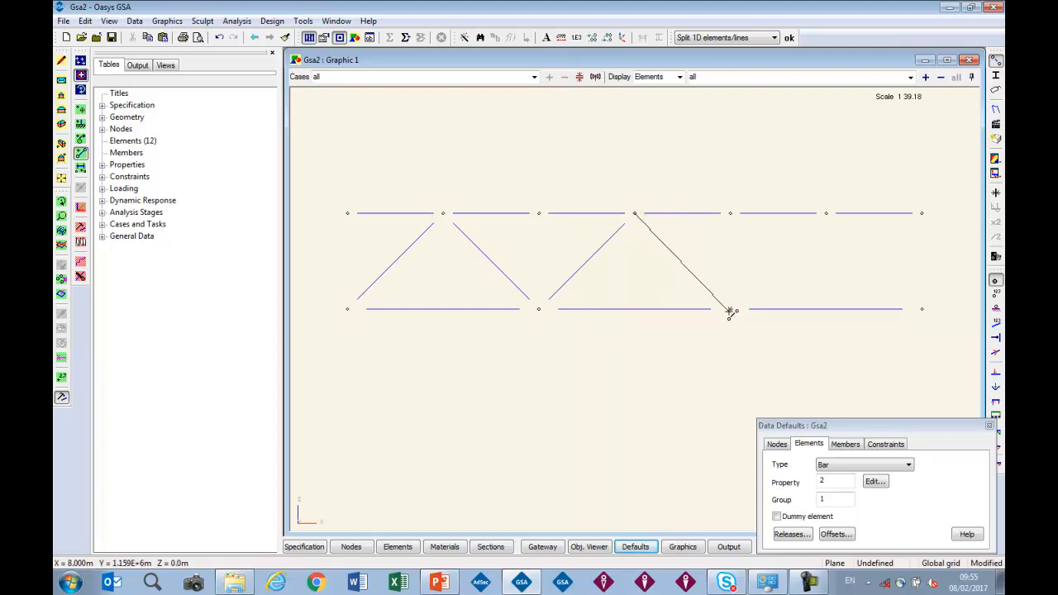
pyautogui.click(731, 309)
pyautogui.click(826, 214)
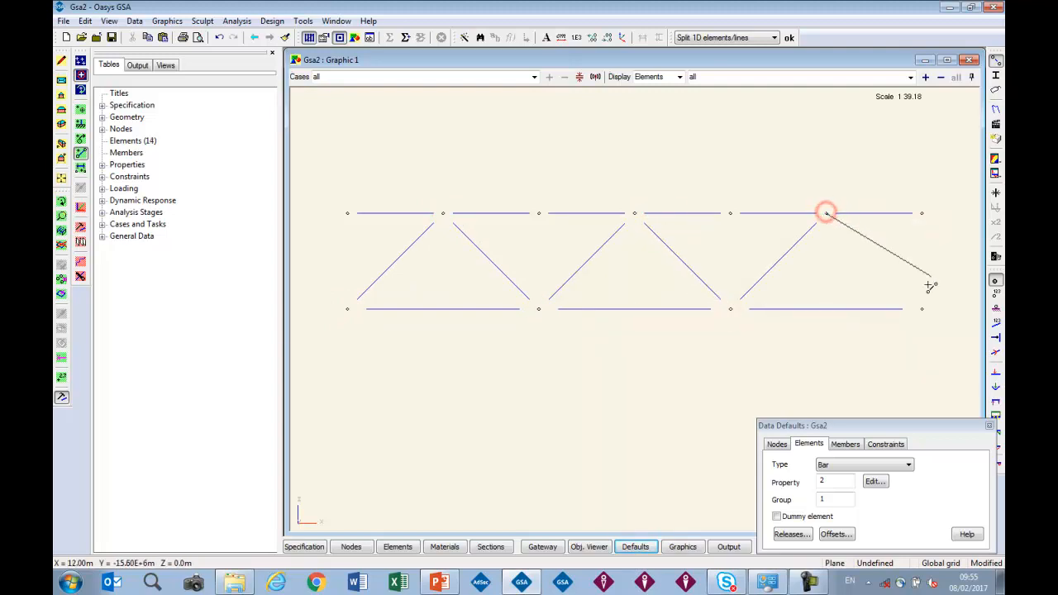
pyautogui.click(922, 309)
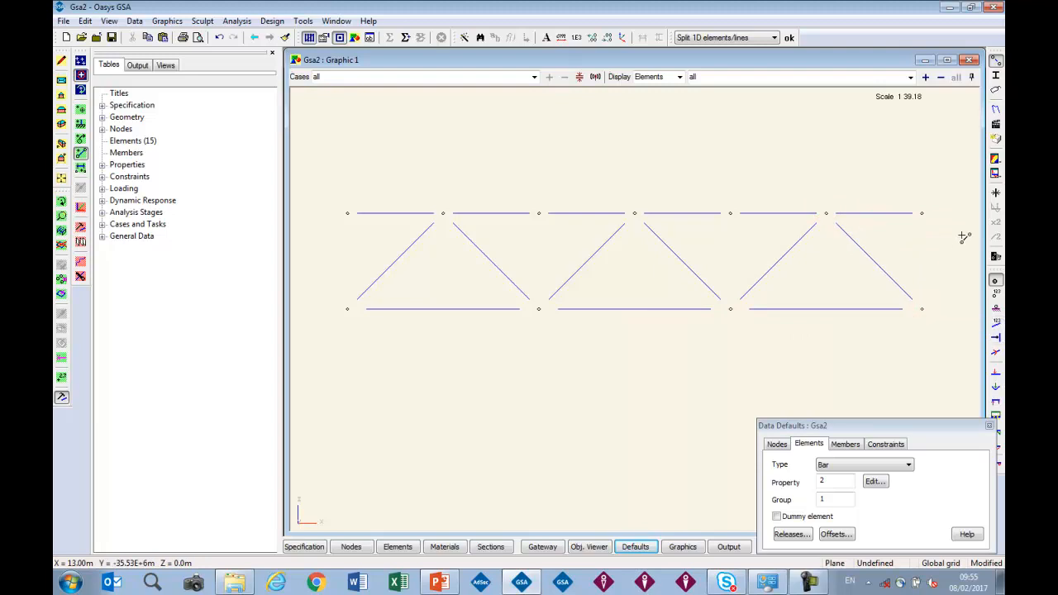
pyautogui.click(991, 428)
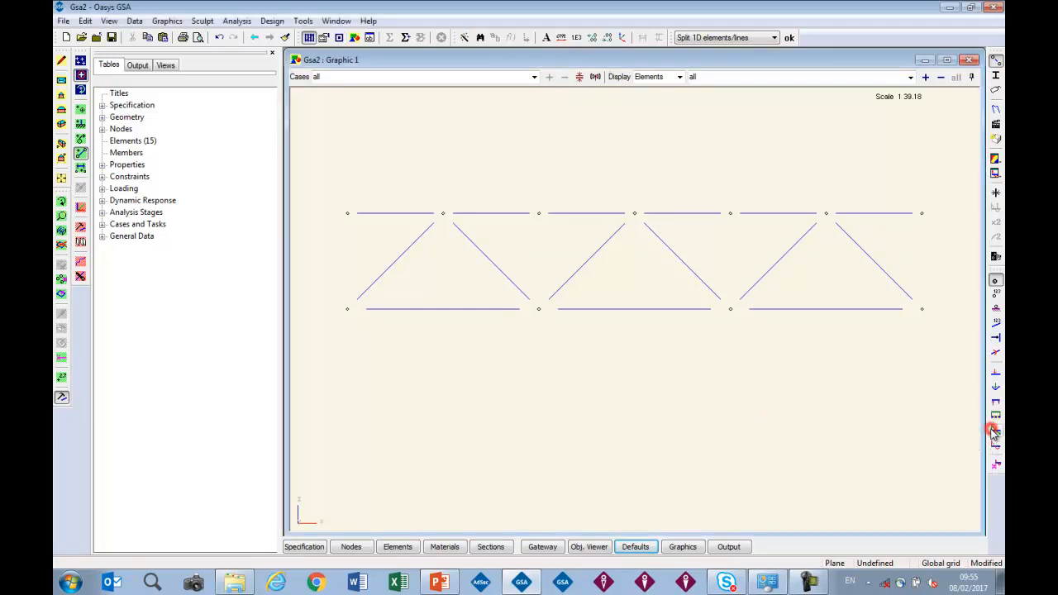
# Delete the two outermost bar elements at the ends of the top chord.
pyautogui.click(61, 294)
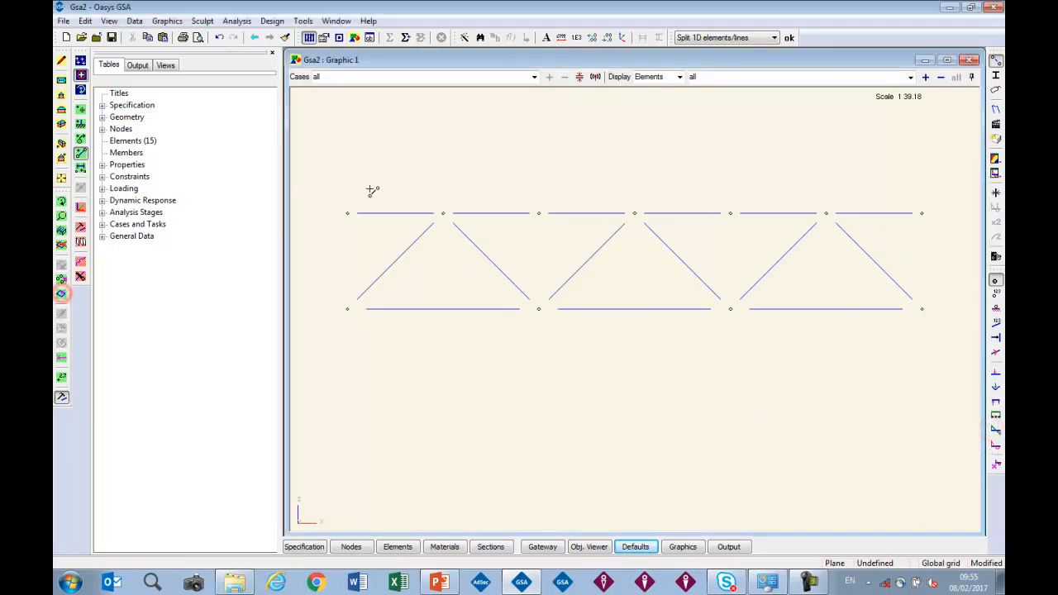
pyautogui.click(61, 293)
pyautogui.click(395, 214)
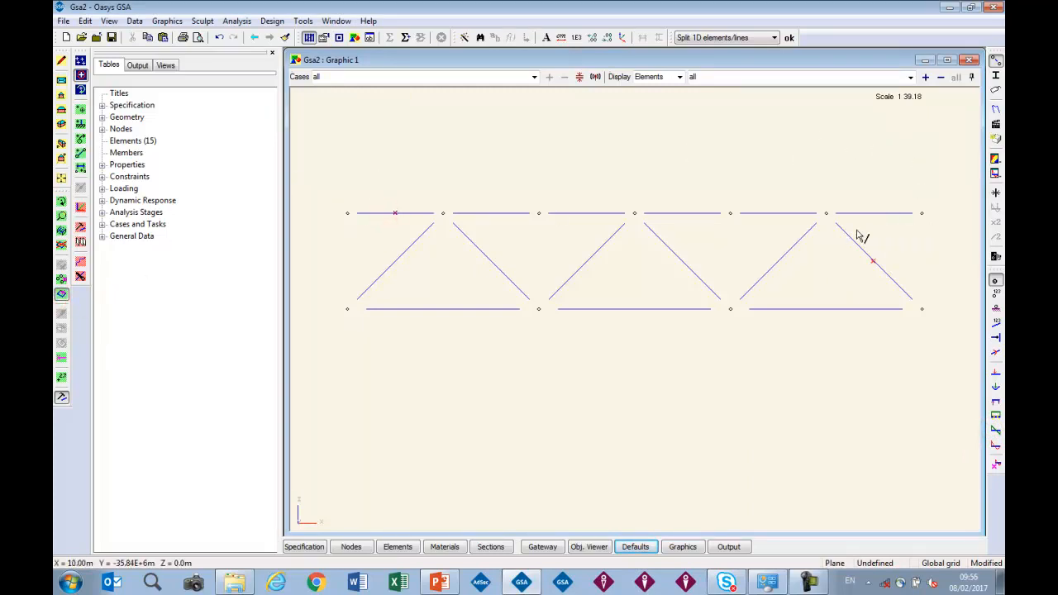
pyautogui.click(877, 214)
pyautogui.press('Delete')
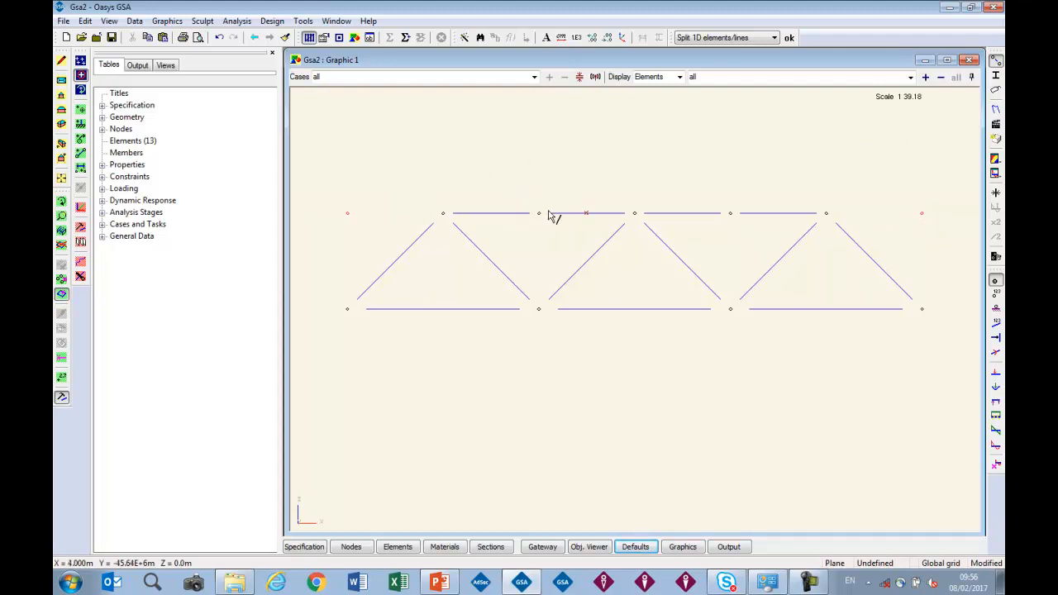
# Join the top chord bars across the second and fourth nodes, merging four short elements into two longer bars.
pyautogui.press('n')
pyautogui.click(539, 214)
pyautogui.click(730, 215)
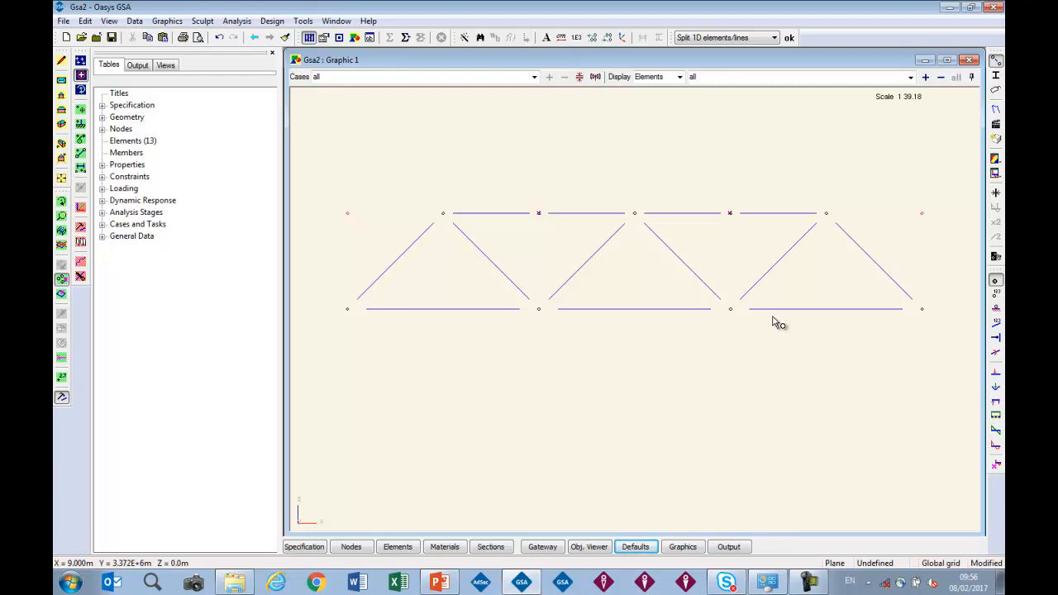
pyautogui.click(61, 292)
pyautogui.moveTo(379, 165)
pyautogui.mouseDown()
pyautogui.moveTo(816, 201)
pyautogui.moveTo(904, 225)
pyautogui.moveTo(901, 235)
pyautogui.mouseUp()
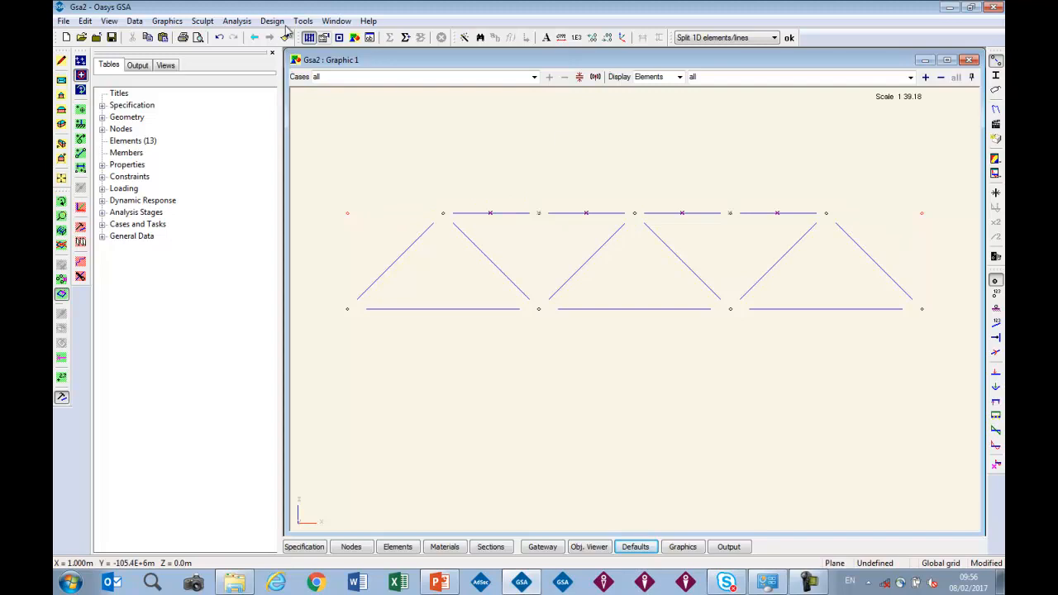
pyautogui.click(207, 22)
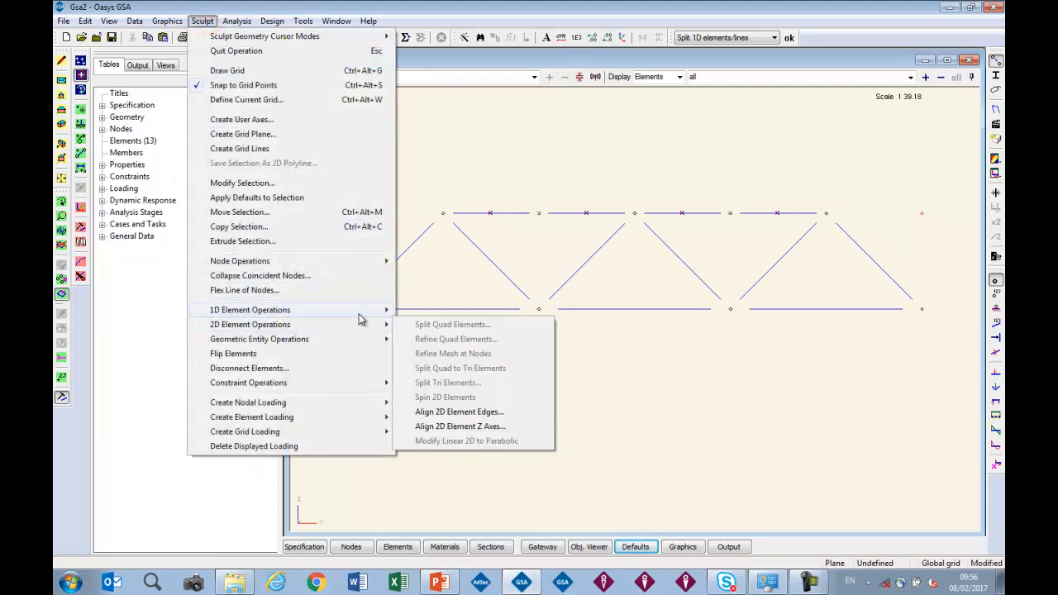
pyautogui.moveTo(388, 309)
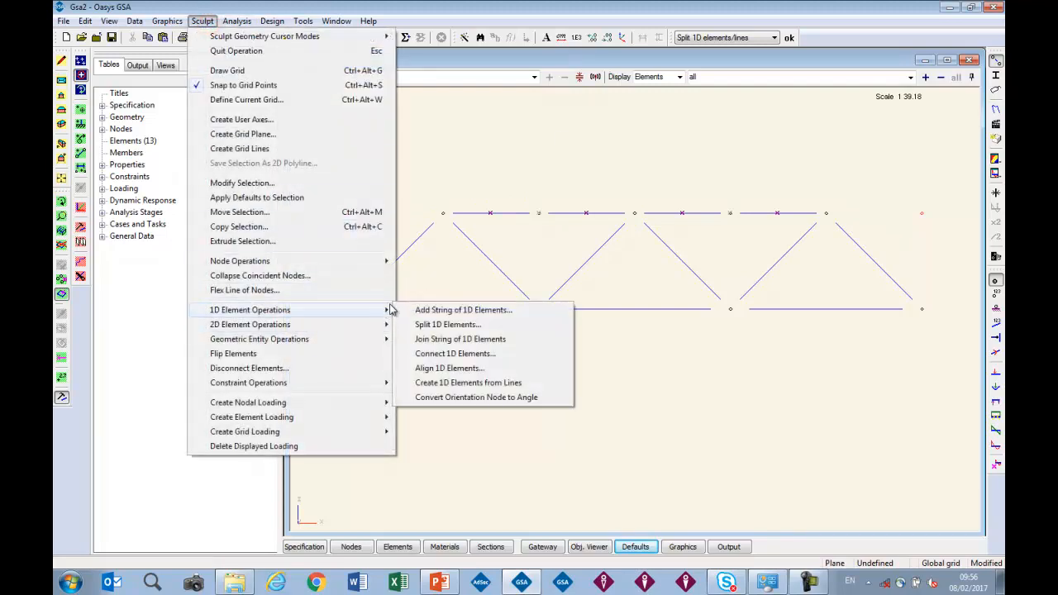
pyautogui.click(522, 344)
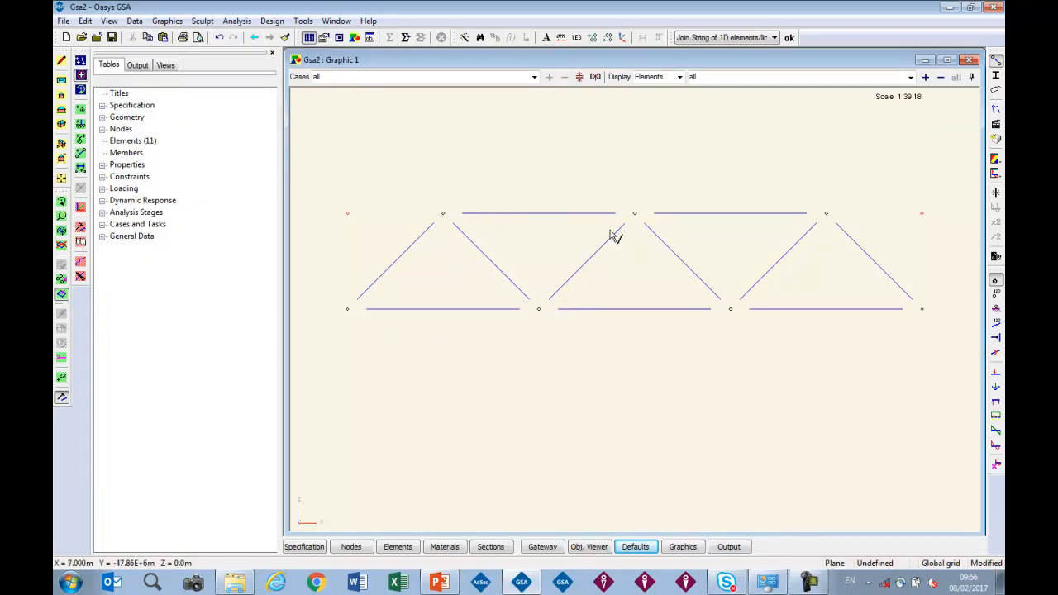
# Delete the two unused nodes left at the outer ends of the top chord line.
pyautogui.press('n')
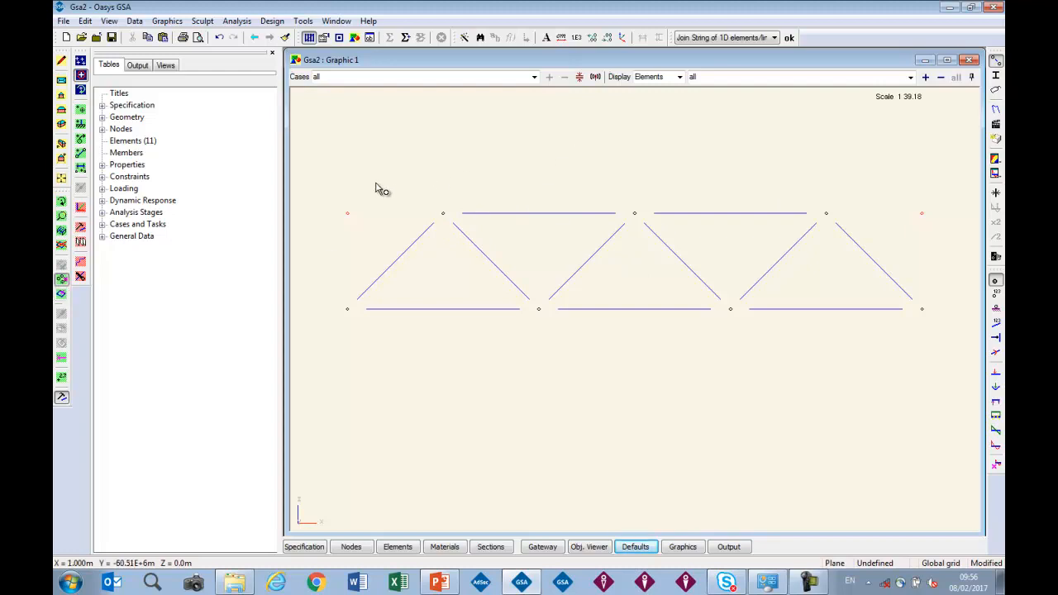
pyautogui.hotkey('ctrl', 'a')
pyautogui.press('Delete')
pyautogui.click(515, 168)
# Set the restraint type of the bottom chord's left end node to Free.
pyautogui.moveTo(337, 321); pyautogui.dragTo(339, 318)
pyautogui.rightClick(348, 201)
pyautogui.click(394, 206)
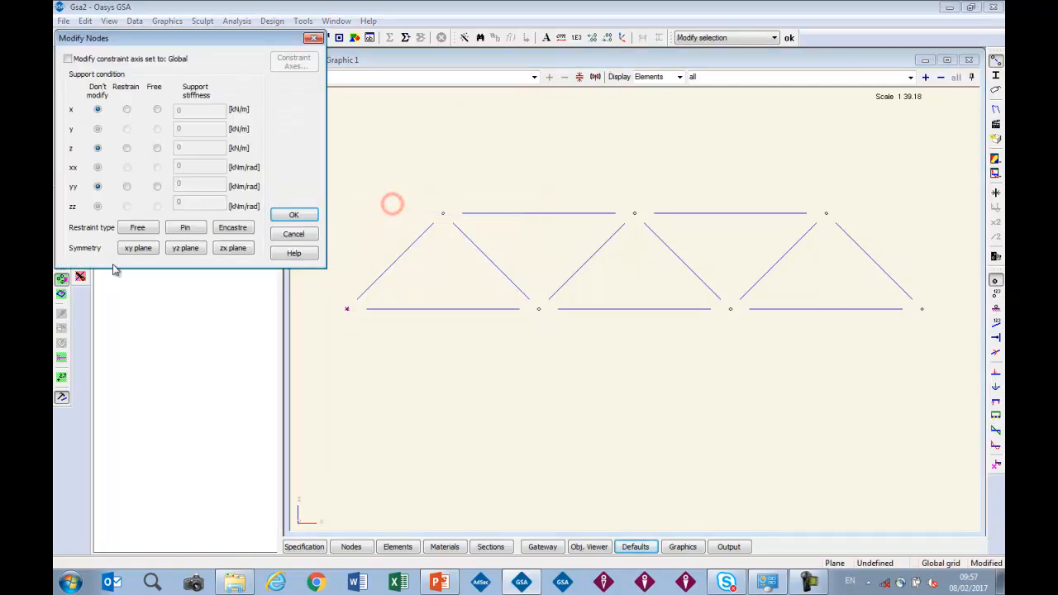
pyautogui.click(141, 229)
pyautogui.click(289, 217)
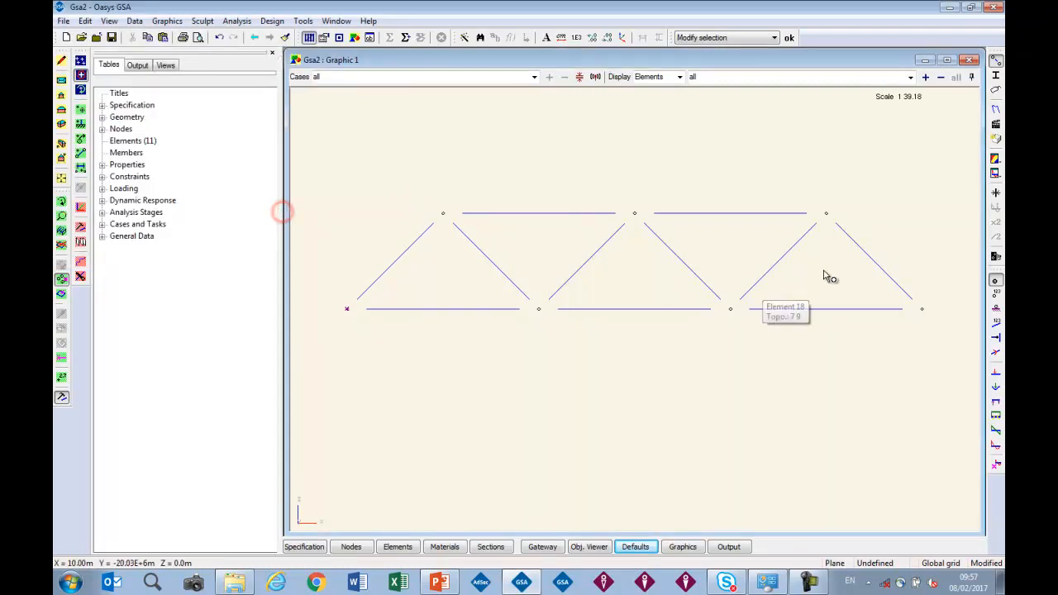
# Restrain the bottom chord's right end node in the z direction only.
pyautogui.click(941, 294)
pyautogui.rightClick(912, 215)
pyautogui.click(938, 223)
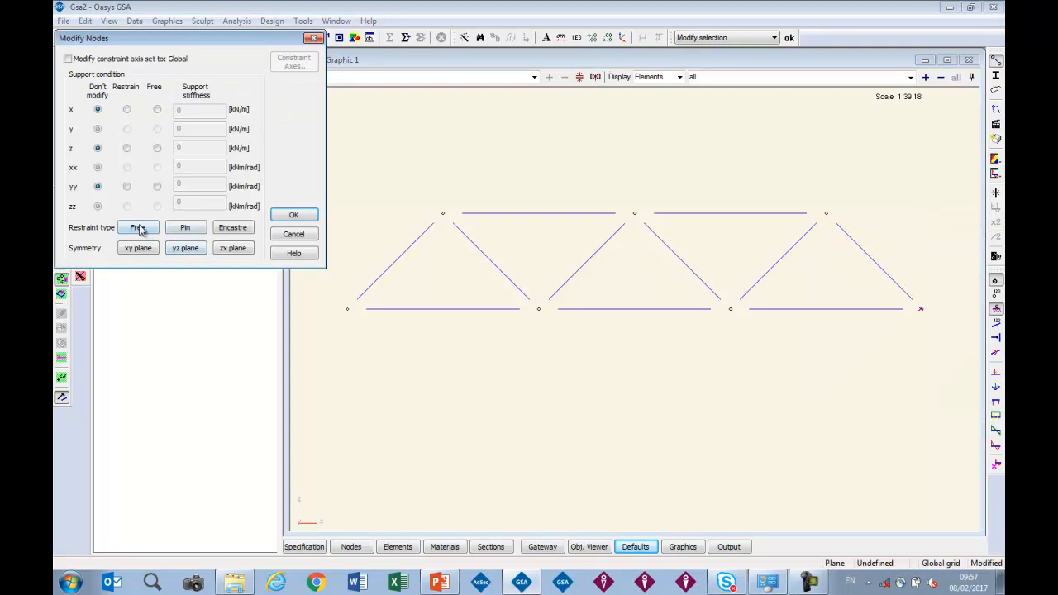
pyautogui.click(157, 148)
pyautogui.click(127, 149)
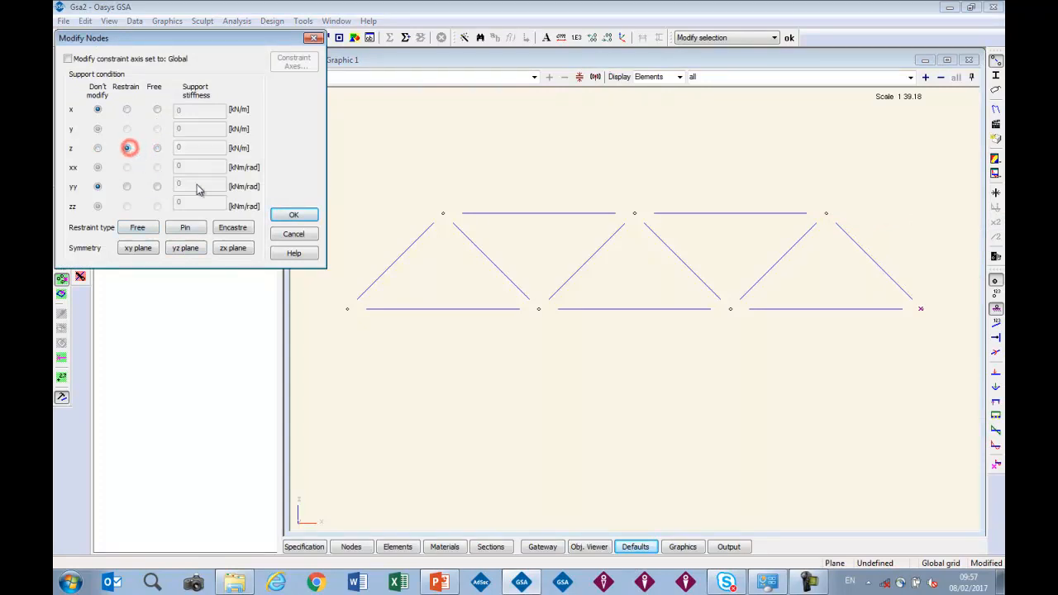
pyautogui.click(294, 215)
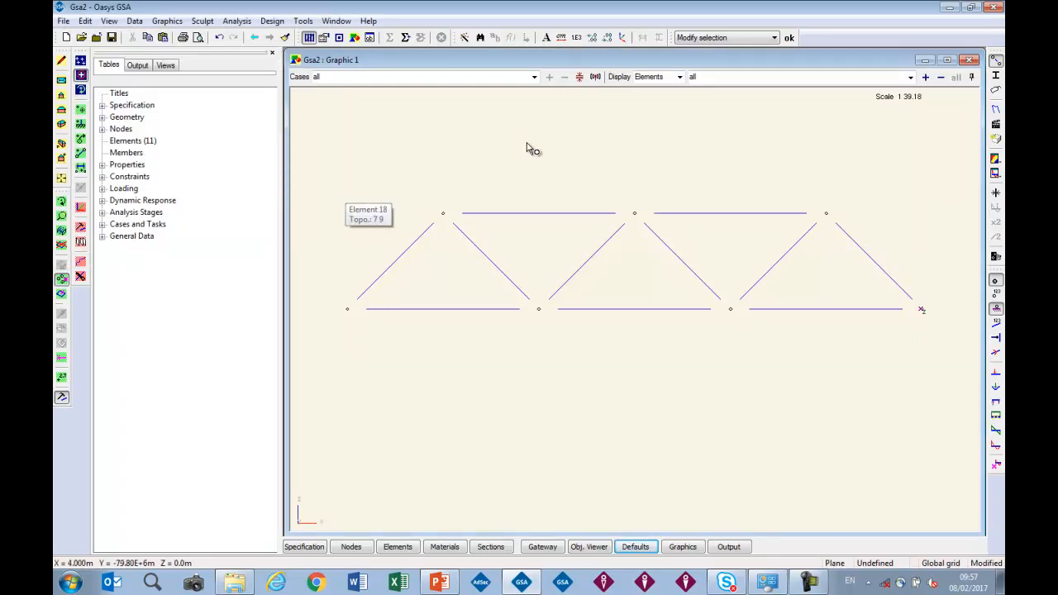
# Apply a Pin restraint to the bottom chord's left end node.
pyautogui.moveTo(385, 284); pyautogui.dragTo(313, 368)
pyautogui.rightClick(363, 184)
pyautogui.click(416, 189)
pyautogui.click(186, 226)
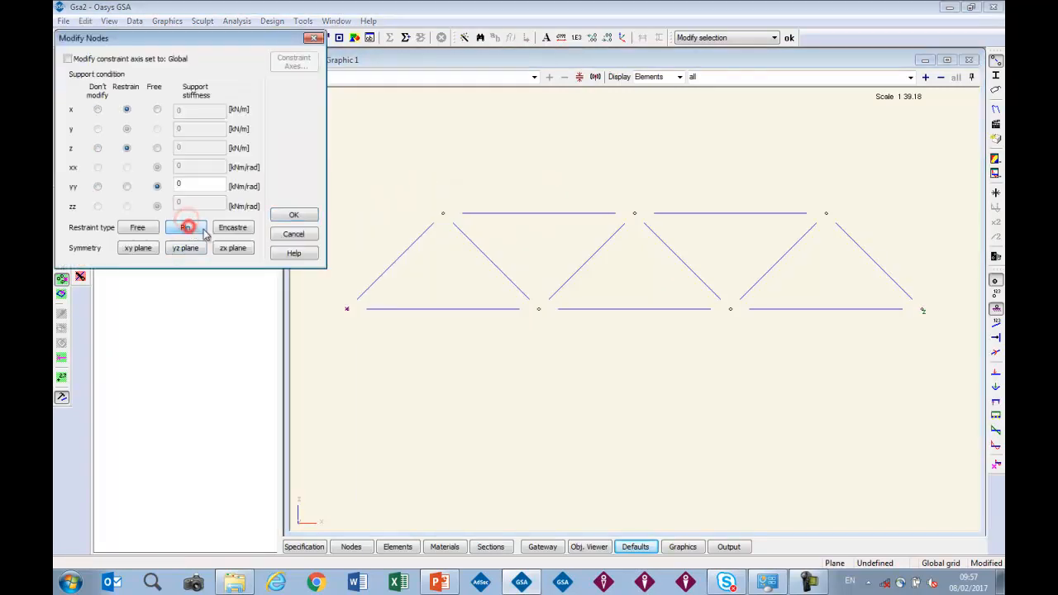
pyautogui.click(307, 217)
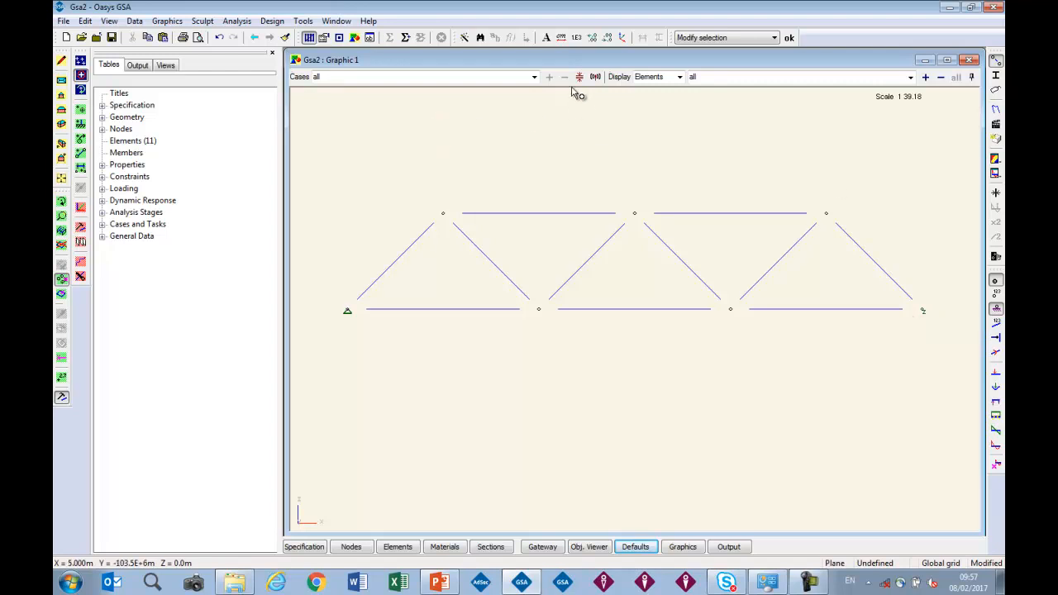
# Save the three top chord nodes as a node list named "load points".
pyautogui.moveTo(406, 149); pyautogui.dragTo(936, 227)
pyautogui.moveTo(402, 163); pyautogui.dragTo(902, 236)
pyautogui.rightClick(783, 137)
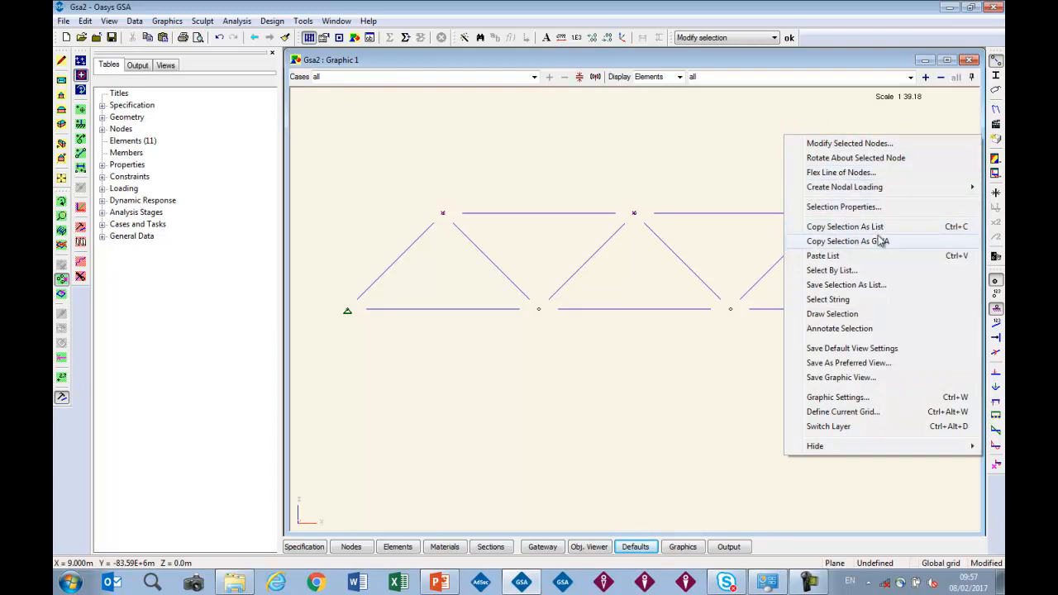
pyautogui.click(869, 287)
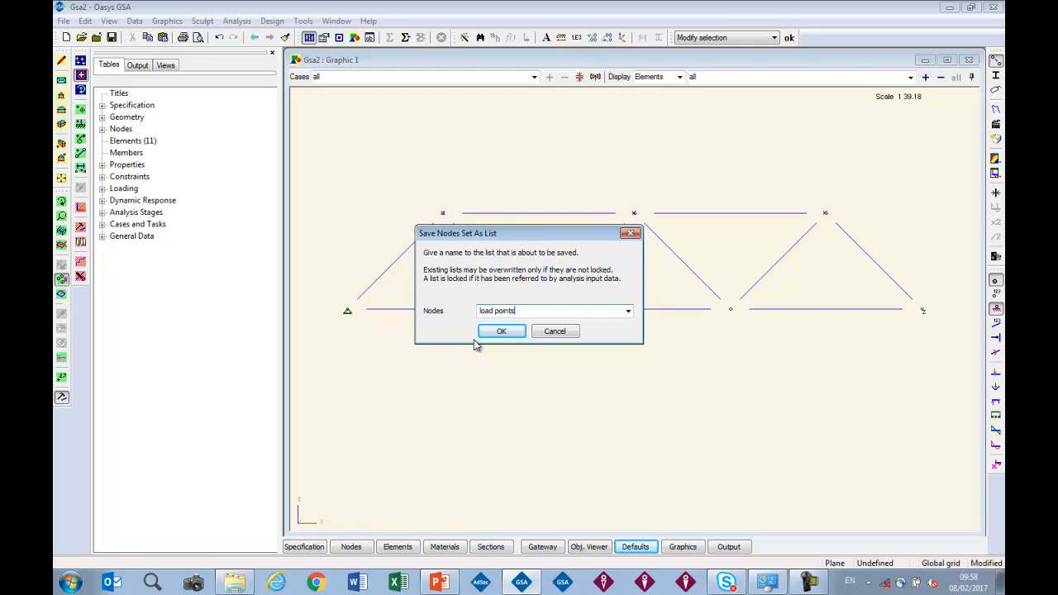
pyautogui.press('Return')
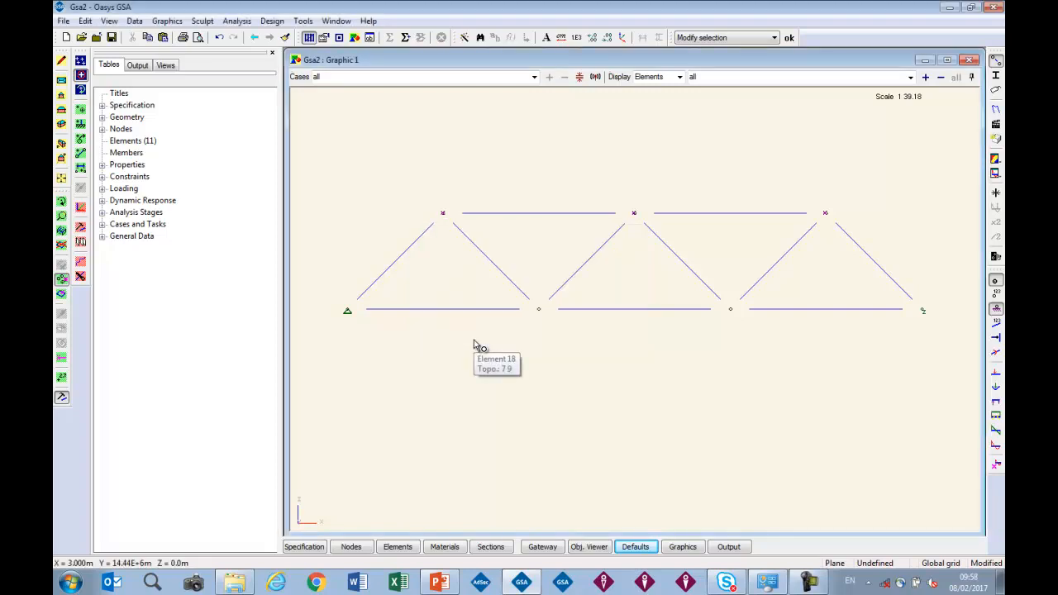
# Show the Lists table tiled below the truss graphic and label the nodes with their numbers.
pyautogui.click(101, 237)
pyautogui.doubleClick(130, 247)
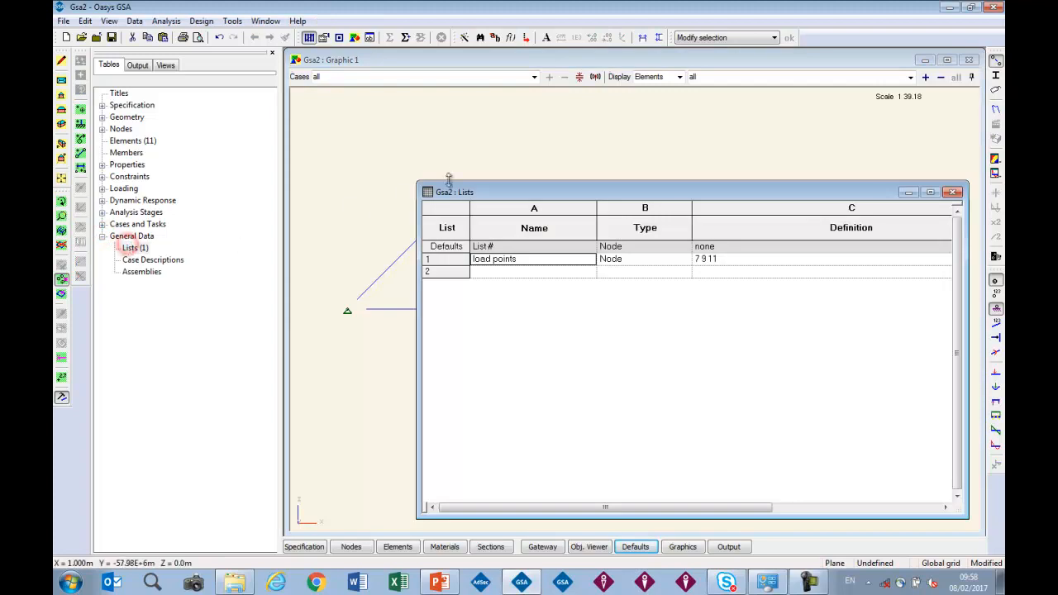
pyautogui.moveTo(418, 182); pyautogui.dragTo(337, 398)
pyautogui.hotkey('alt', 'w')
pyautogui.press('h')
pyautogui.click(673, 159)
pyautogui.hotkey('alt', 'Up')
pyautogui.hotkey('alt', 'Up')
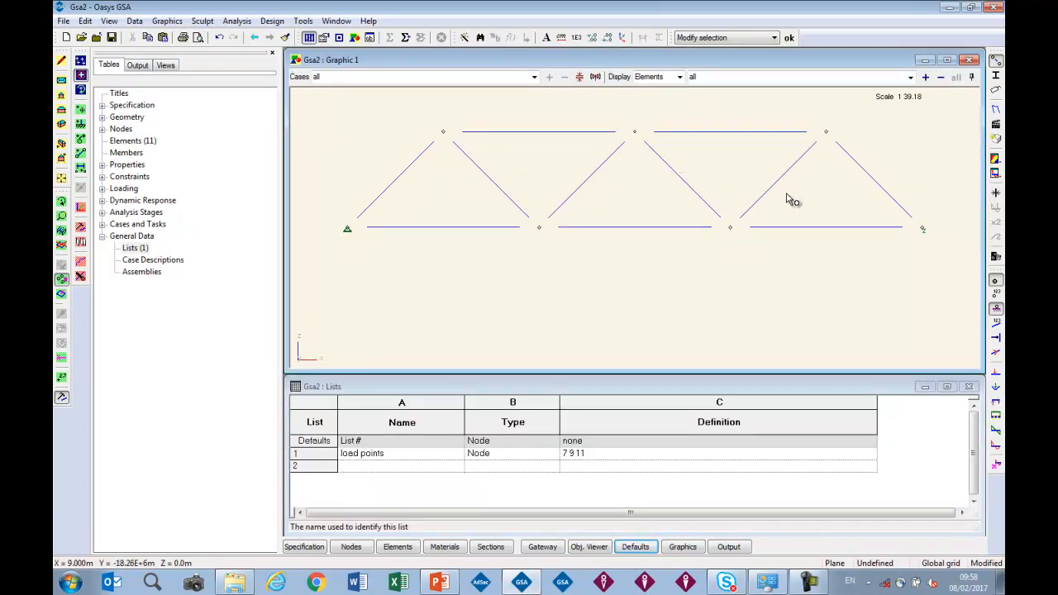
pyautogui.click(997, 296)
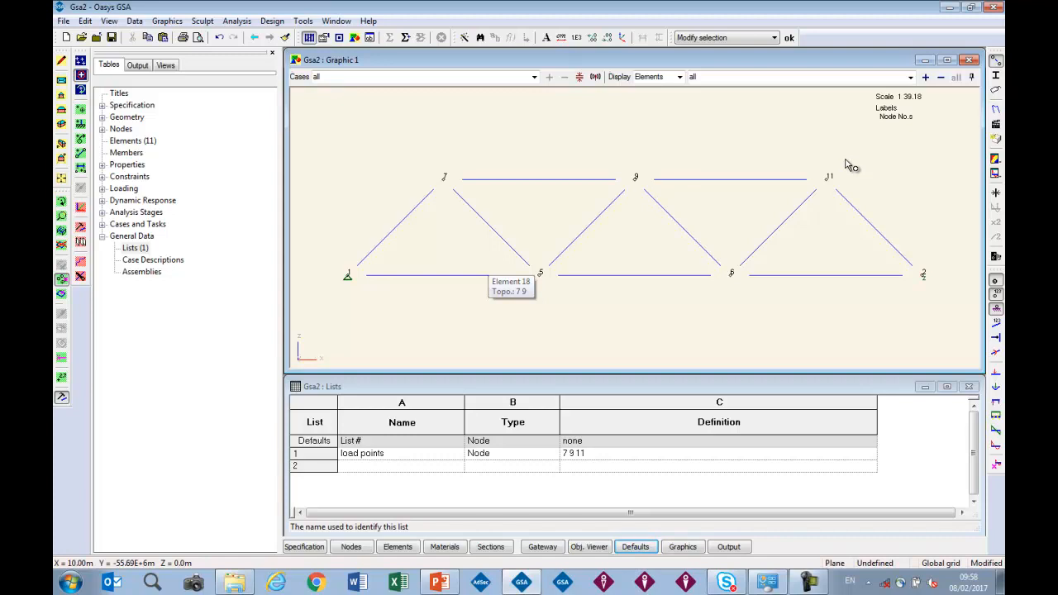
# Open the node loads table and assign the "load points" list to its first record.
pyautogui.click(101, 188)
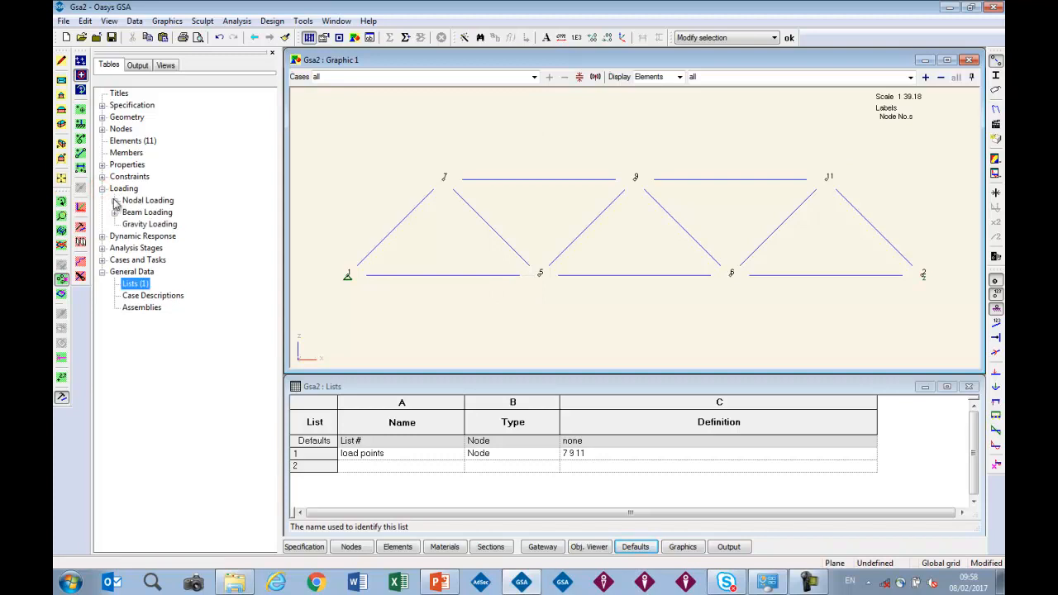
pyautogui.click(114, 200)
pyautogui.doubleClick(156, 213)
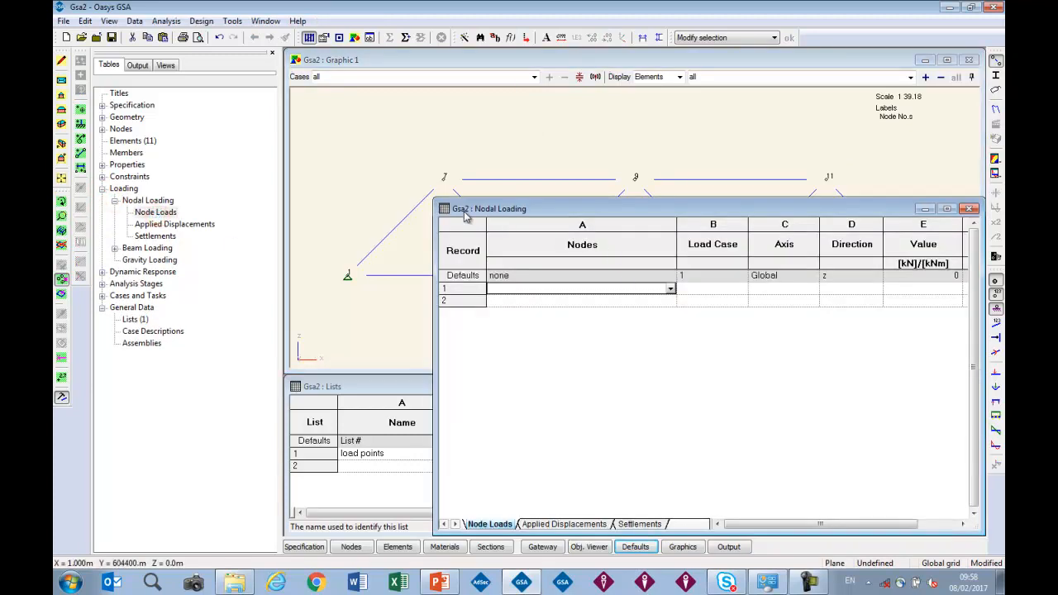
pyautogui.moveTo(437, 201); pyautogui.dragTo(374, 365)
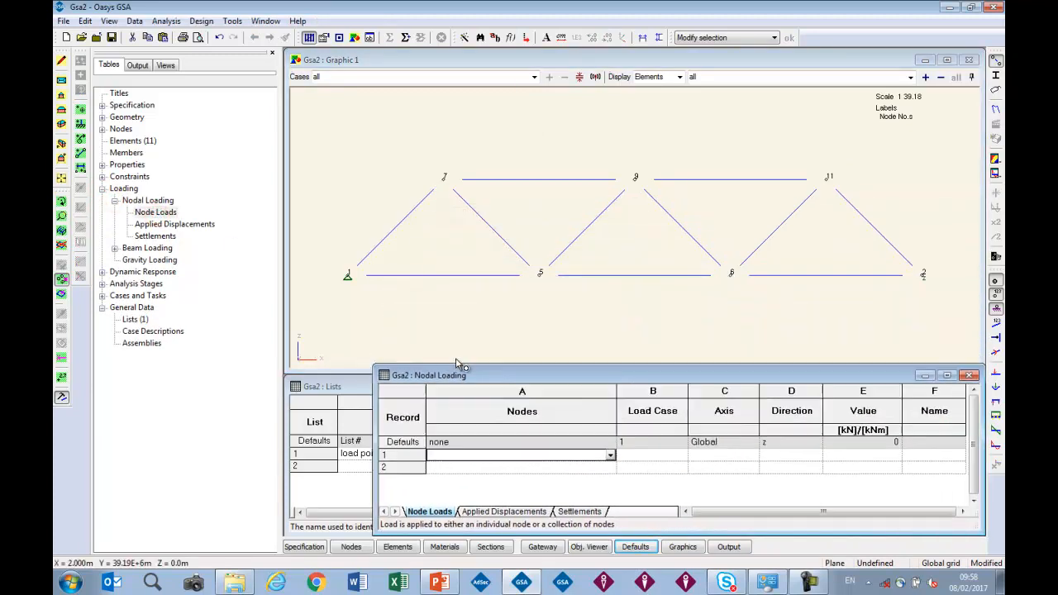
pyautogui.moveTo(468, 379); pyautogui.dragTo(423, 234)
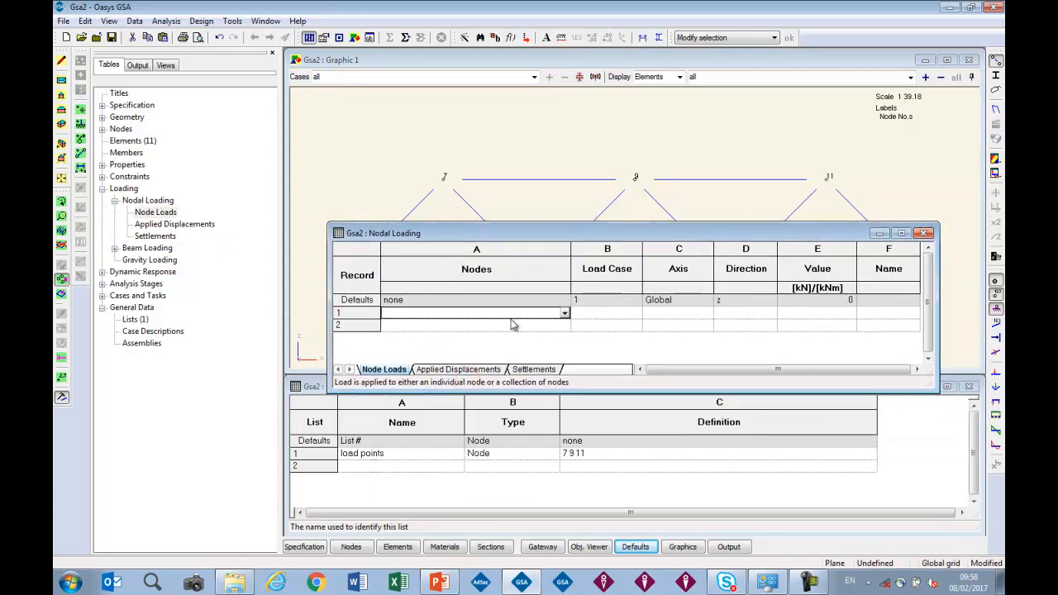
pyautogui.click(565, 314)
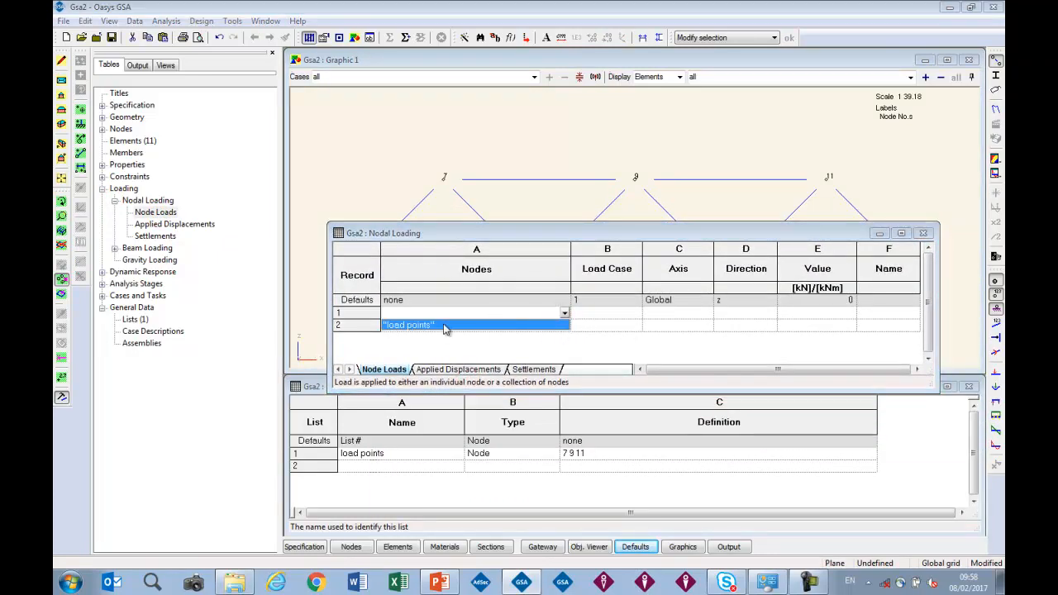
pyautogui.click(444, 326)
# Complete the node load record with load case 1, Global axis, direction z and value -1 kN.
pyautogui.click(610, 314)
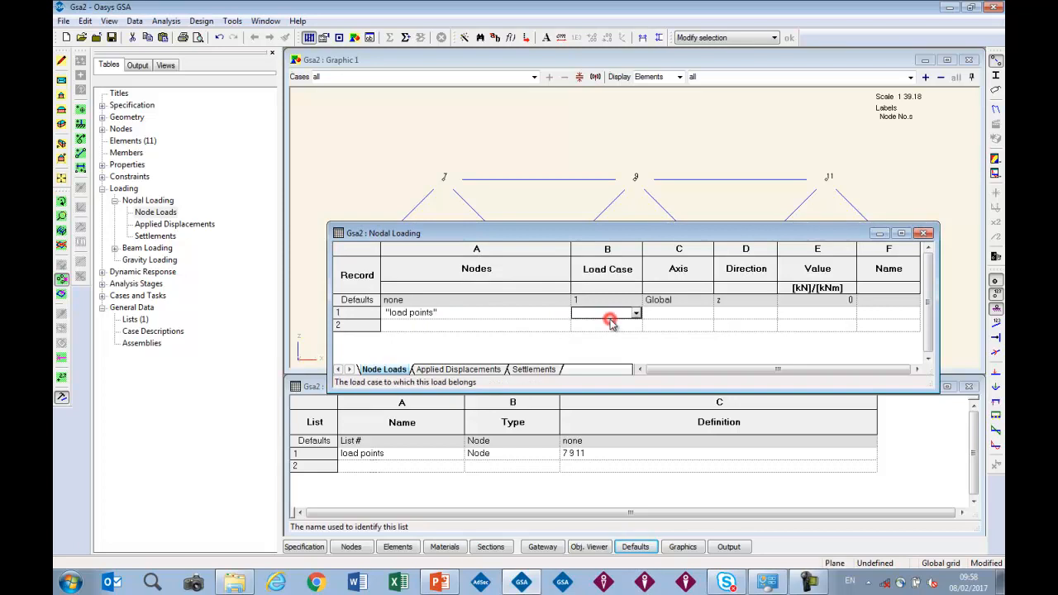
pyautogui.press('Tab')
pyautogui.press('Tab')
pyautogui.press('Tab')
pyautogui.press('Tab')
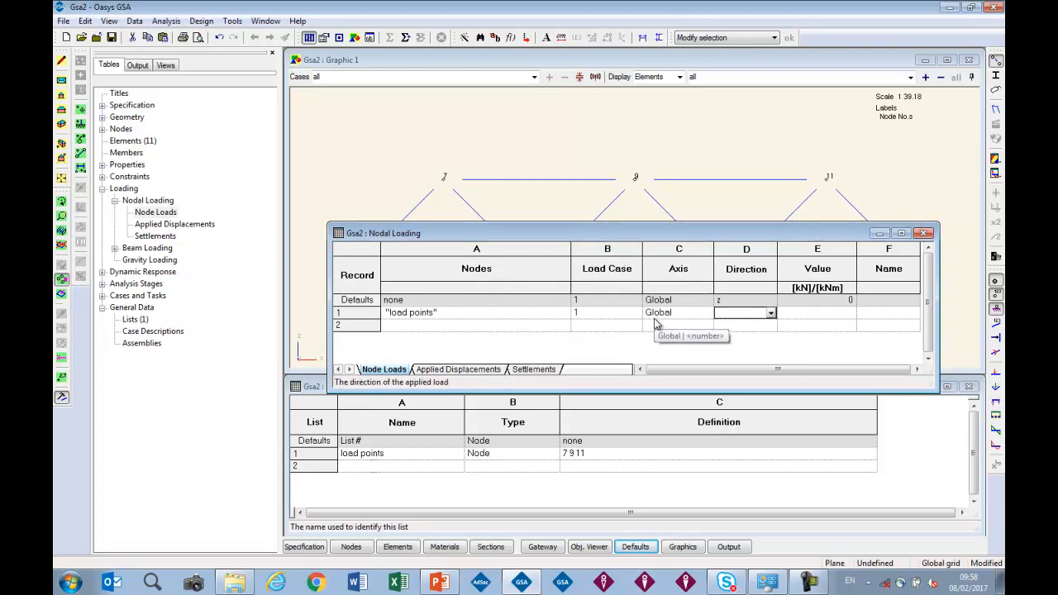
pyautogui.hotkey('shift', 'Tab')
pyautogui.hotkey('shift', 'Tab')
pyautogui.press('Tab')
pyautogui.write('-1')
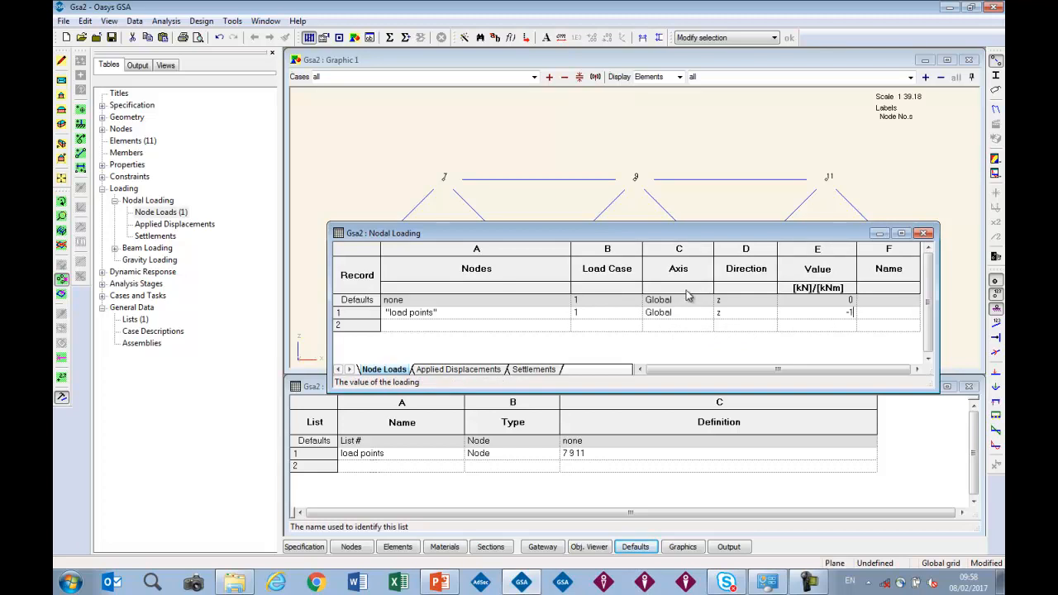
pyautogui.press('Return')
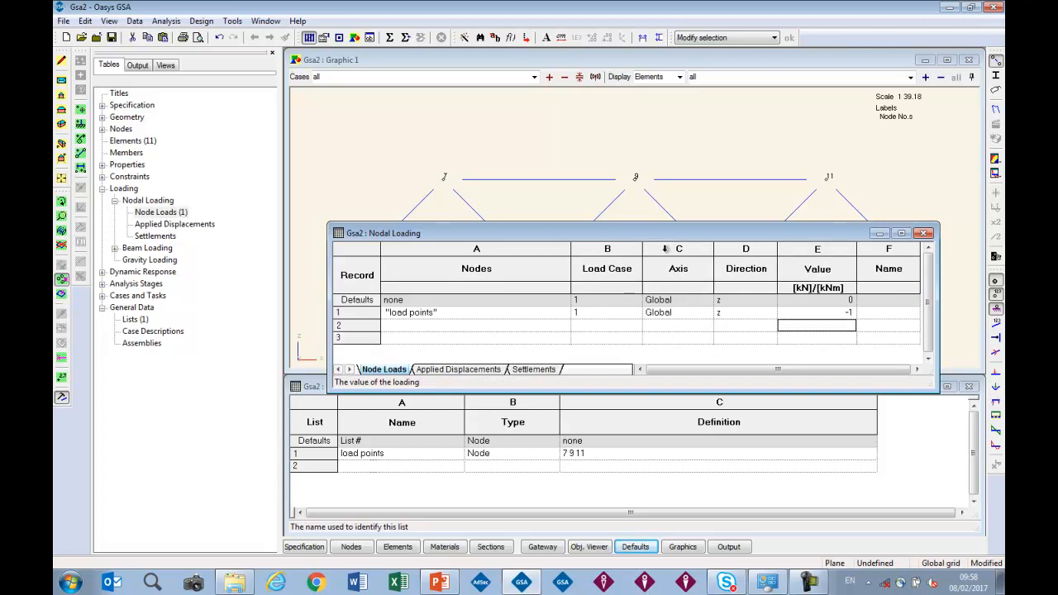
# Display the node loads of case L1 on the truss graphic.
pyautogui.click(660, 60)
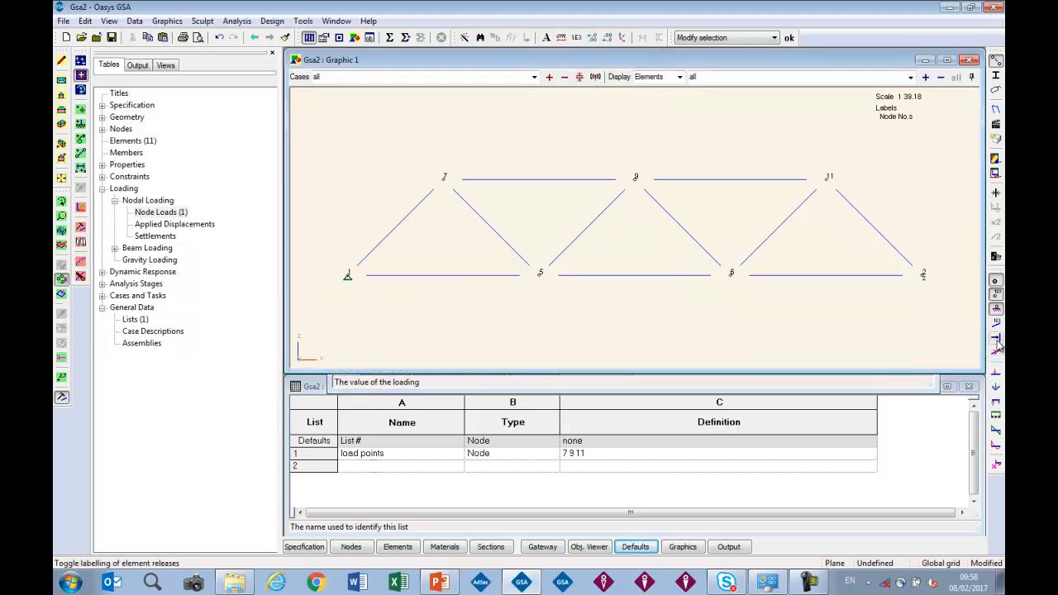
pyautogui.click(997, 372)
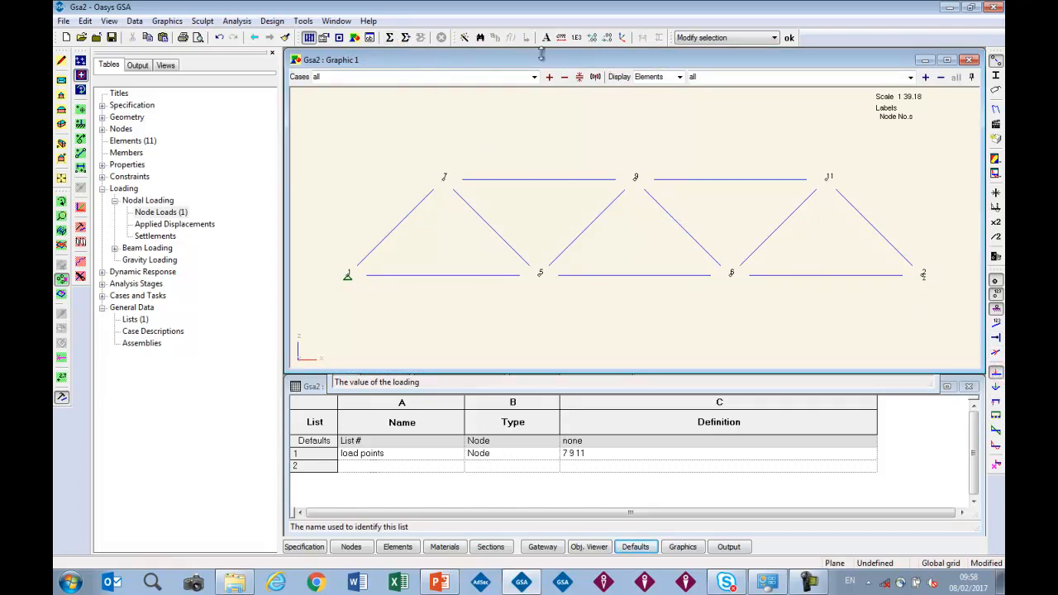
pyautogui.click(551, 77)
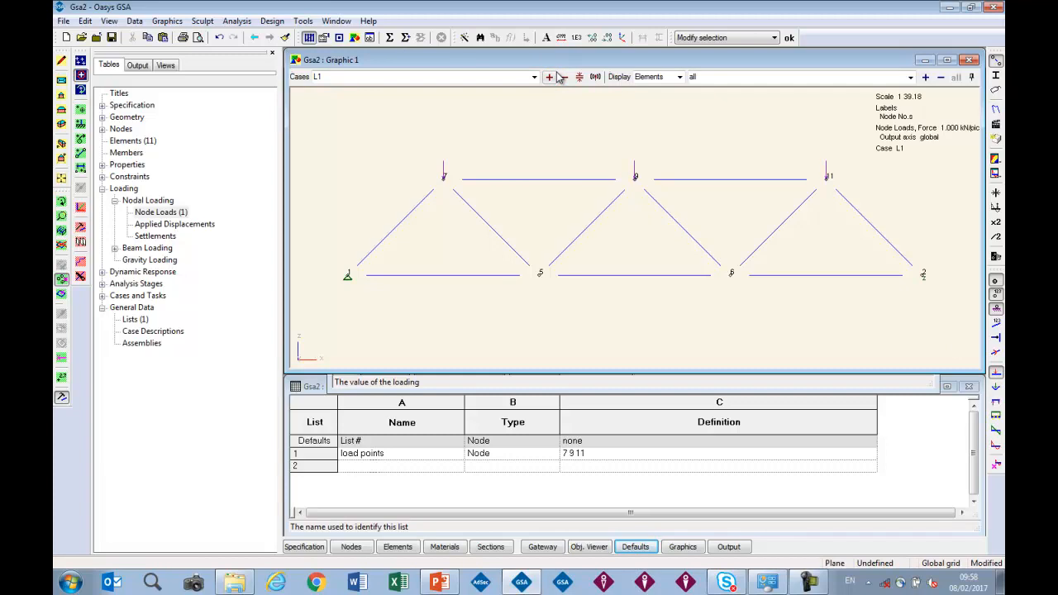
# Close the Nodal Loading, Lists and Nodes tables.
pyautogui.click(917, 388)
pyautogui.moveTo(813, 232); pyautogui.dragTo(851, 342)
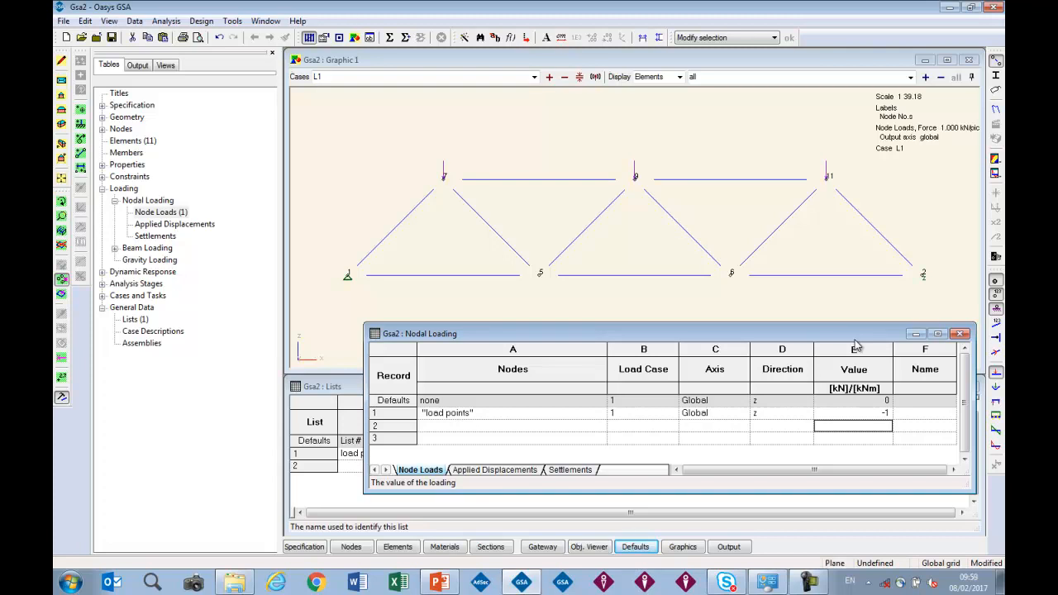
pyautogui.click(962, 336)
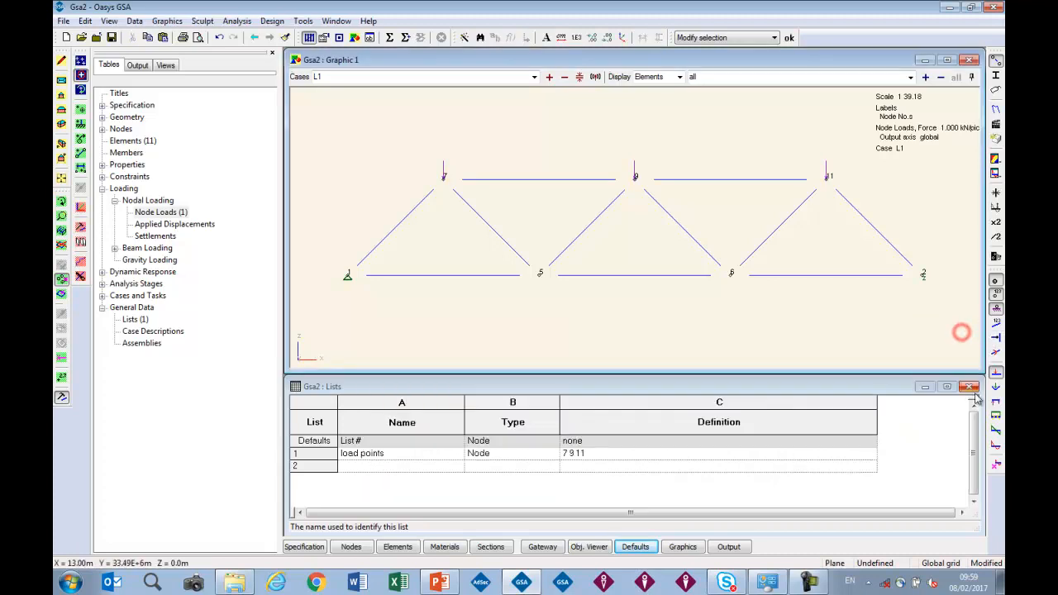
pyautogui.click(540, 423)
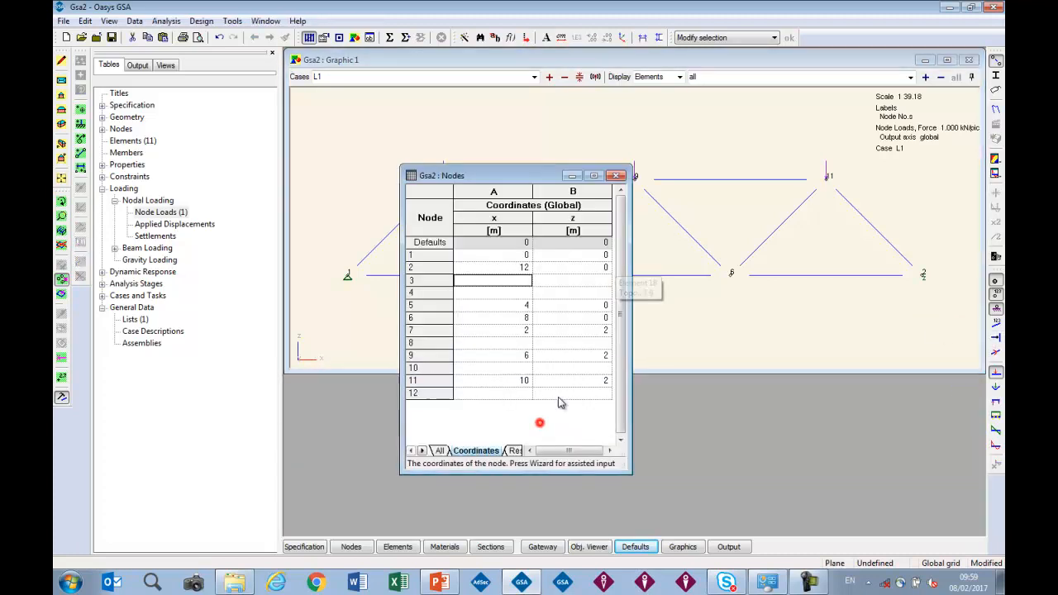
pyautogui.click(616, 175)
# Open the beam sections table and set up section property 1 as a steel catalogue section named "booms".
pyautogui.click(493, 546)
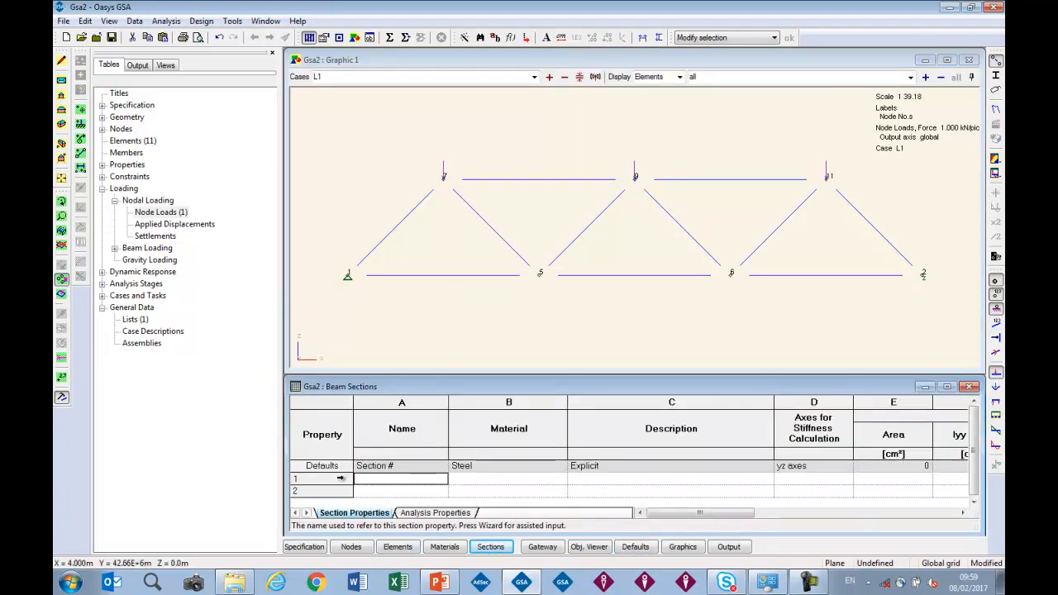
pyautogui.doubleClick(336, 480)
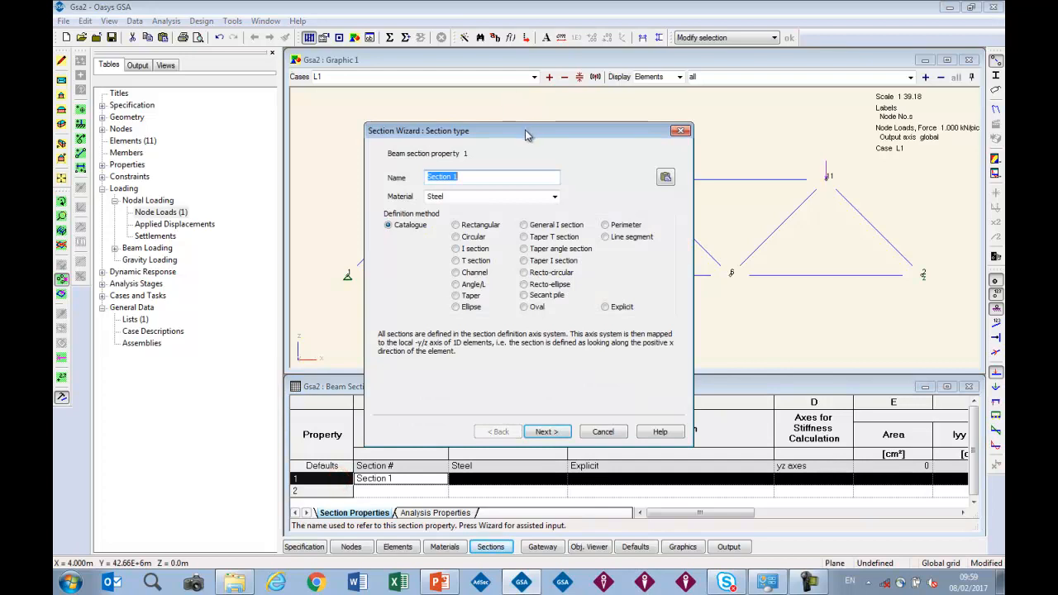
pyautogui.moveTo(528, 134); pyautogui.dragTo(471, 86)
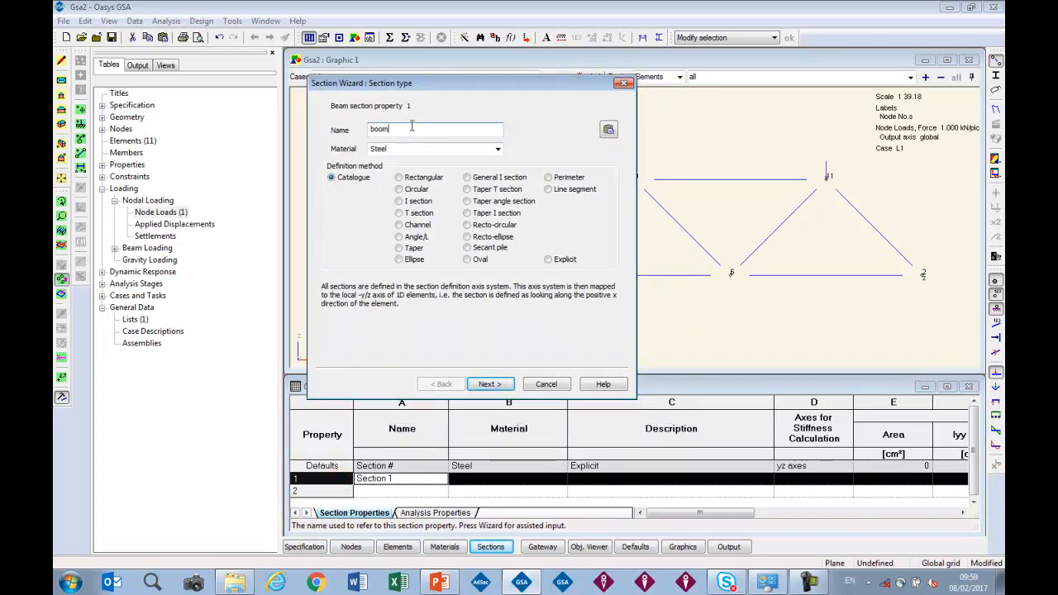
pyautogui.click(490, 384)
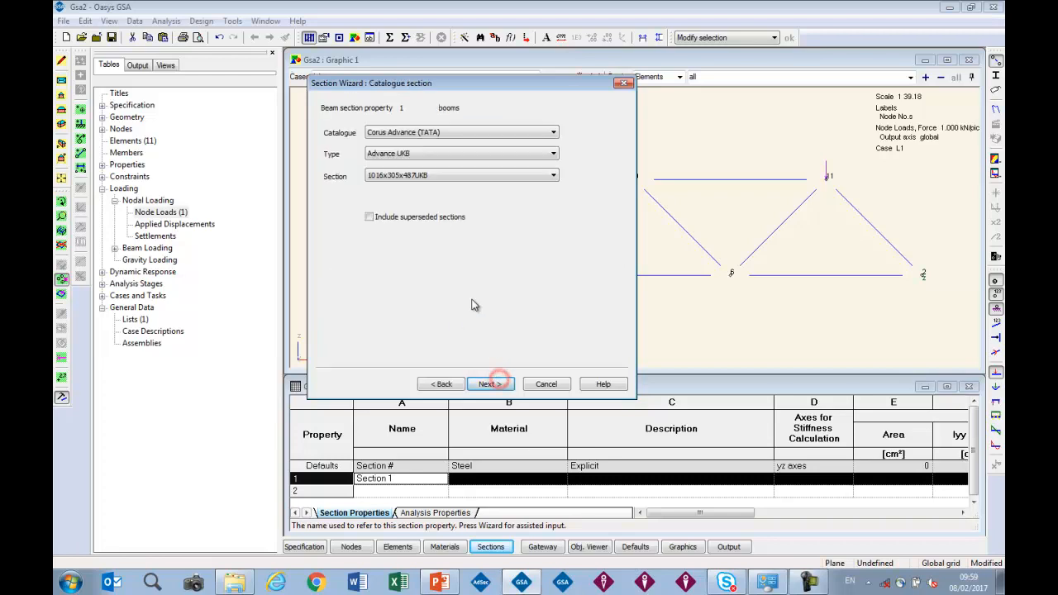
# Assign the EN 10210 catalogue, type SHS (EN10210-2:2006) and section SHS50x50x5 to "booms" and finish its definition.
pyautogui.click(433, 135)
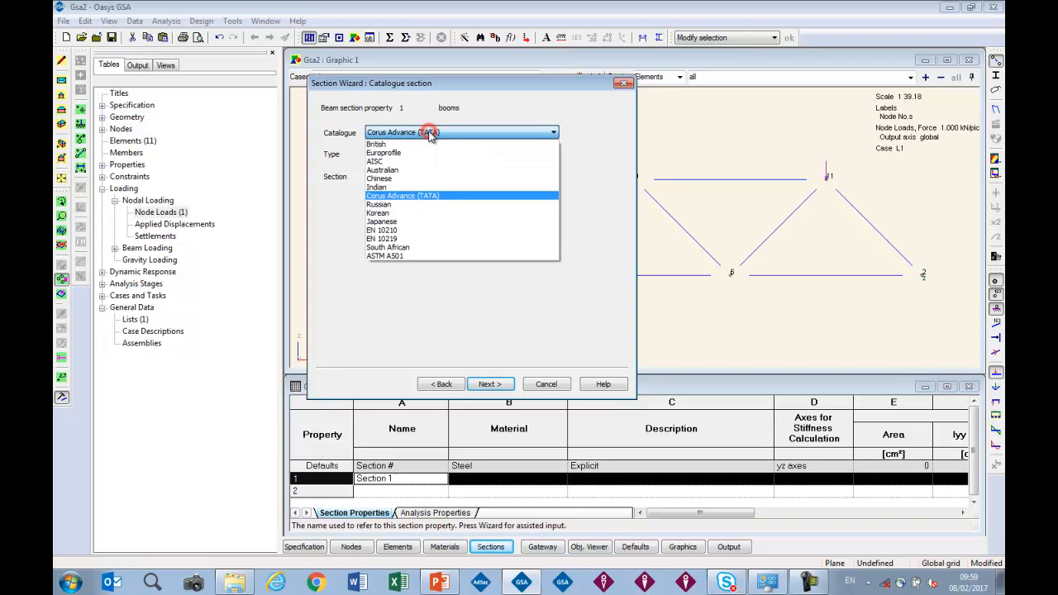
pyautogui.click(405, 232)
pyautogui.click(445, 154)
pyautogui.click(447, 174)
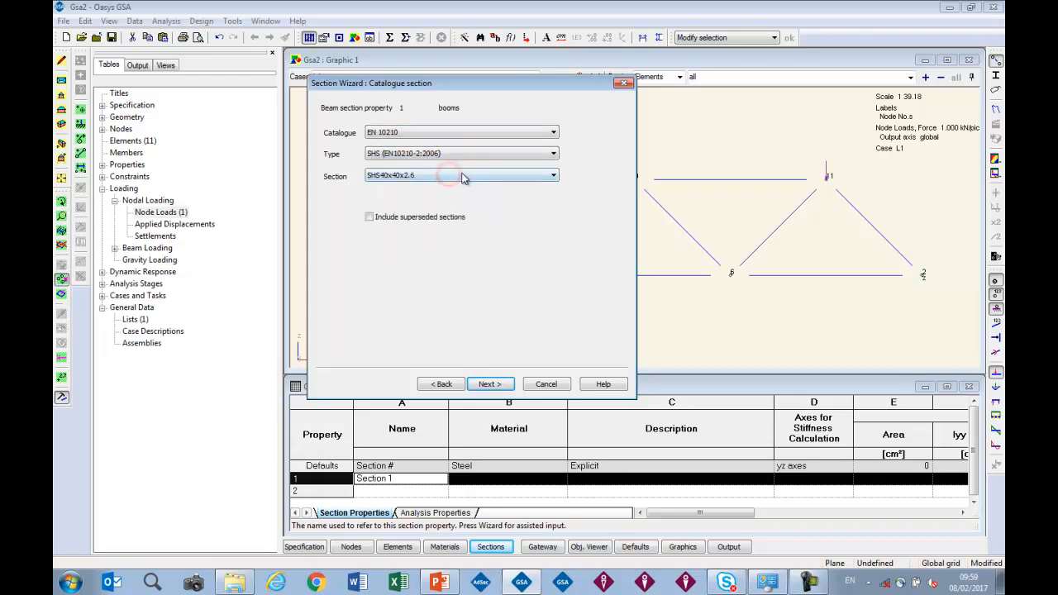
pyautogui.click(467, 175)
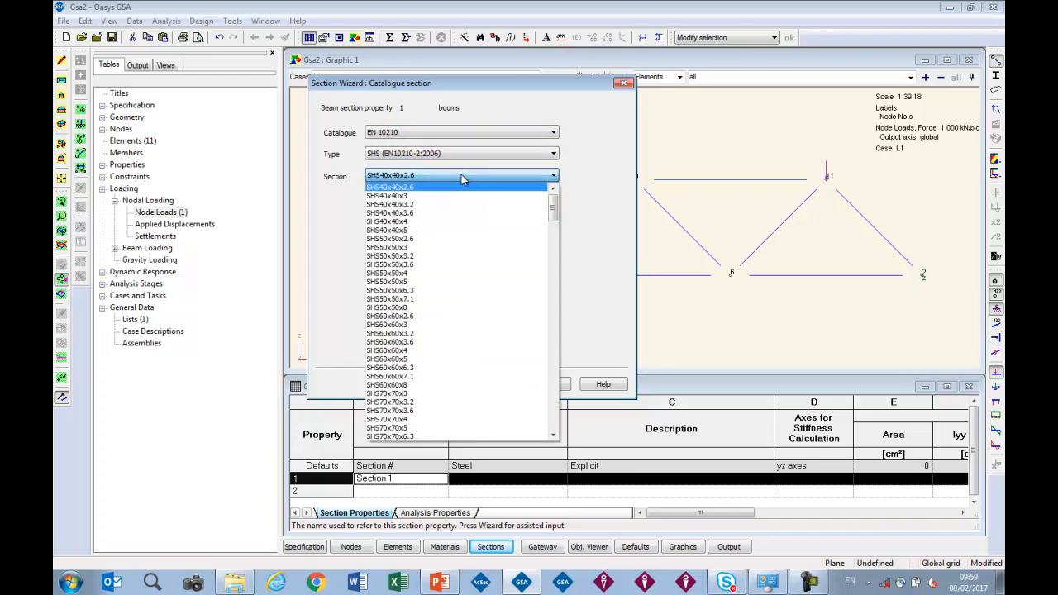
pyautogui.click(444, 282)
pyautogui.click(490, 383)
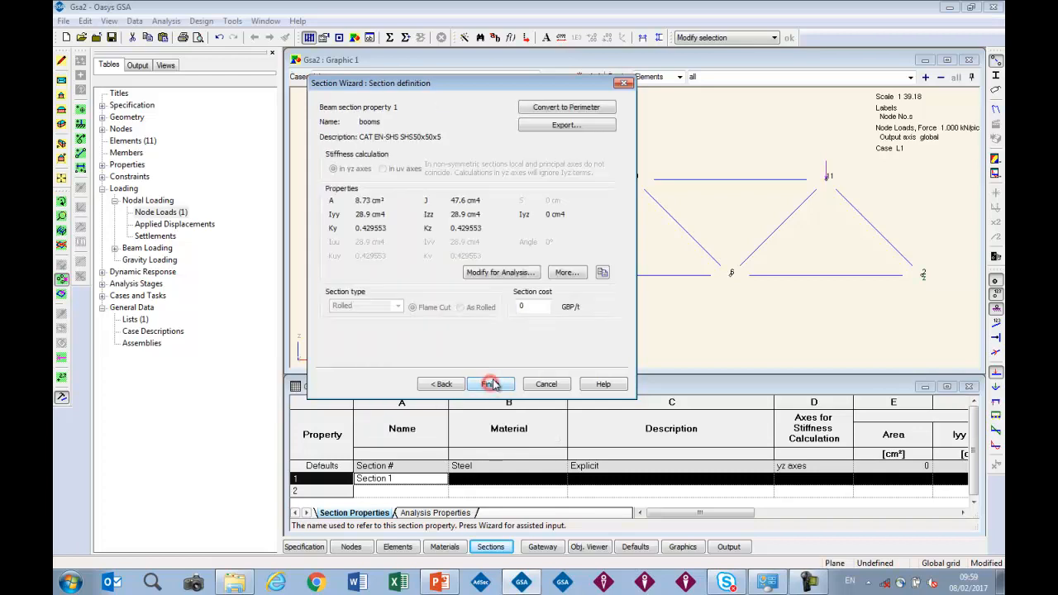
pyautogui.click(490, 384)
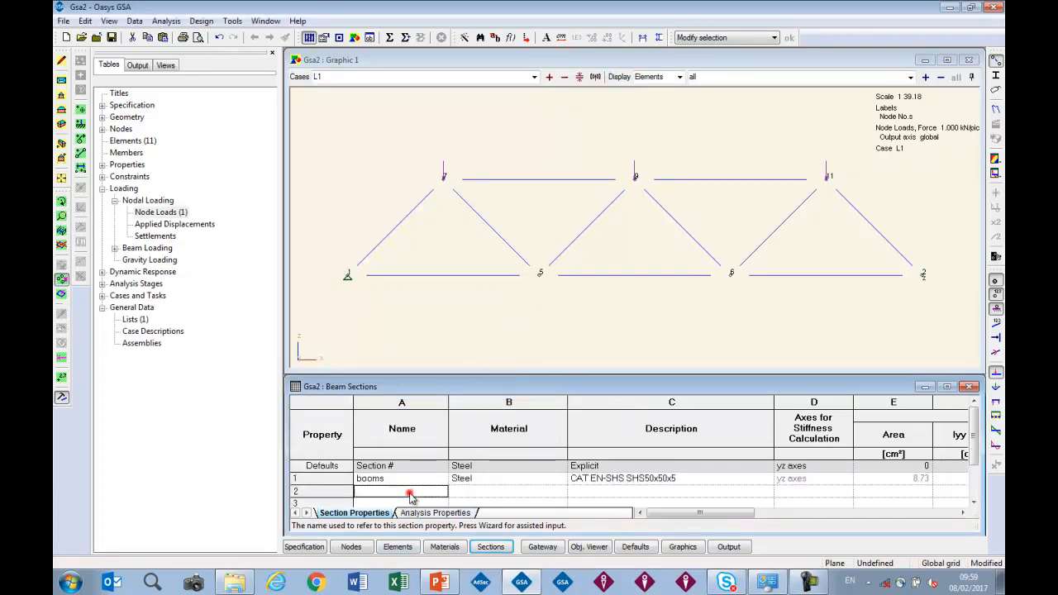
# Define section property 2 as a steel catalogue section named "diagonals", using EN 10210, type SHS (EN10210-2:2006) and section SHS40x40x2.6.
pyautogui.click(409, 491)
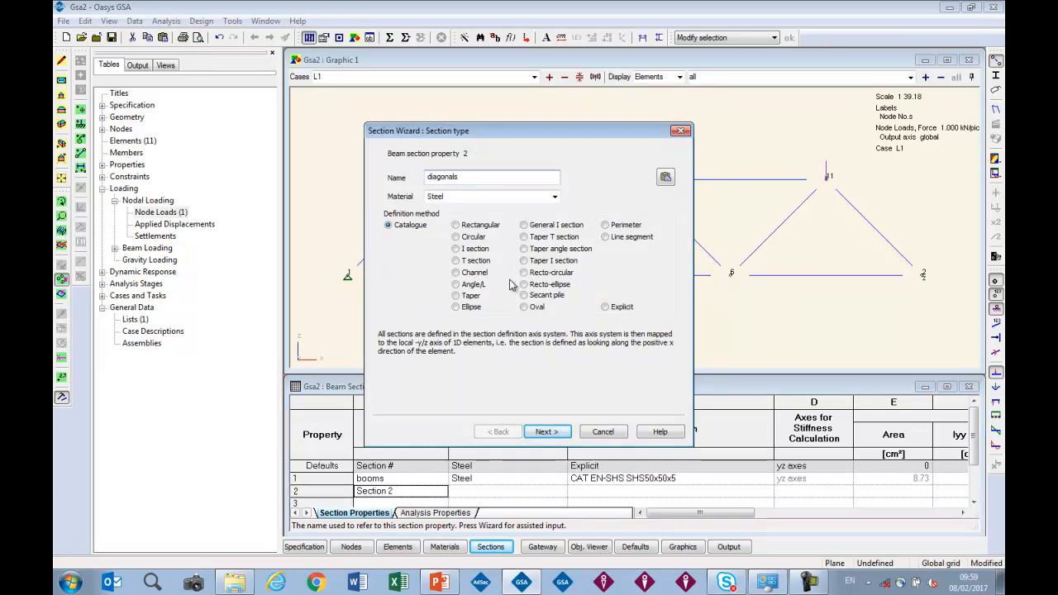
pyautogui.click(548, 432)
pyautogui.click(494, 180)
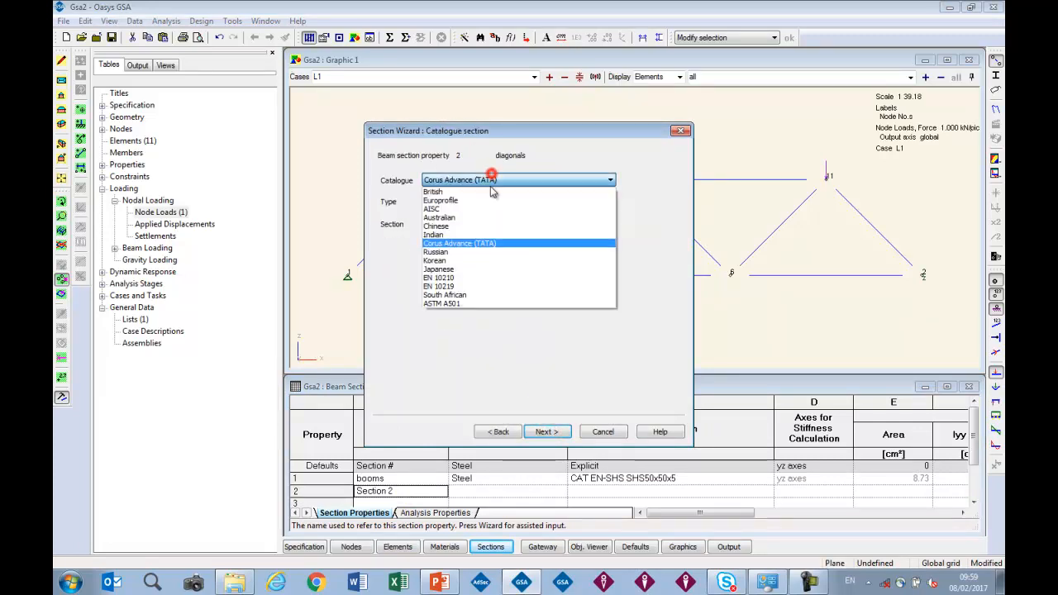
pyautogui.click(473, 278)
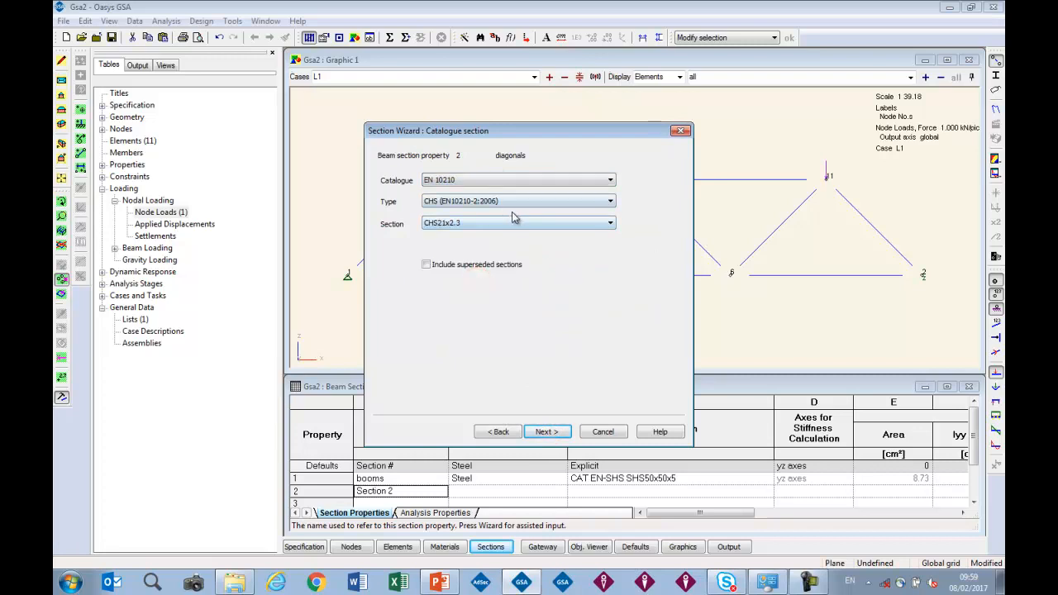
pyautogui.click(513, 201)
pyautogui.click(517, 222)
pyautogui.click(519, 222)
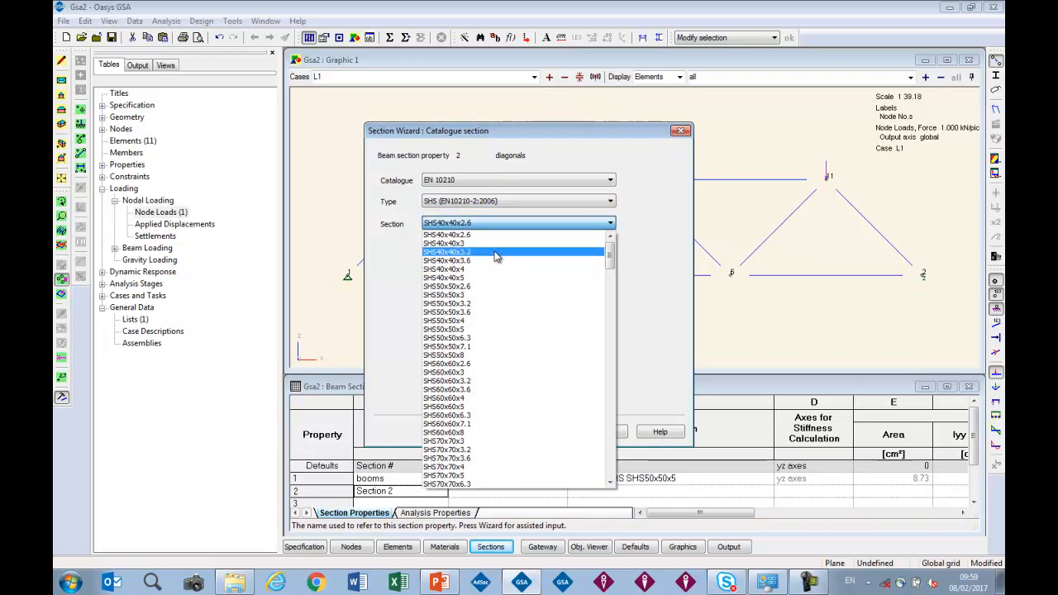
pyautogui.click(515, 238)
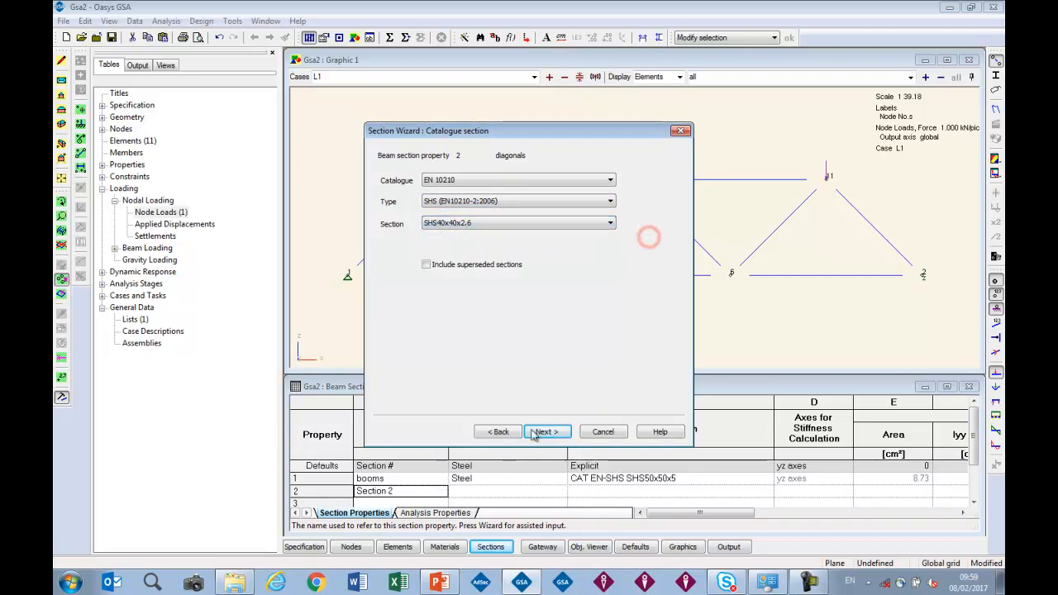
pyautogui.click(539, 432)
pyautogui.click(549, 431)
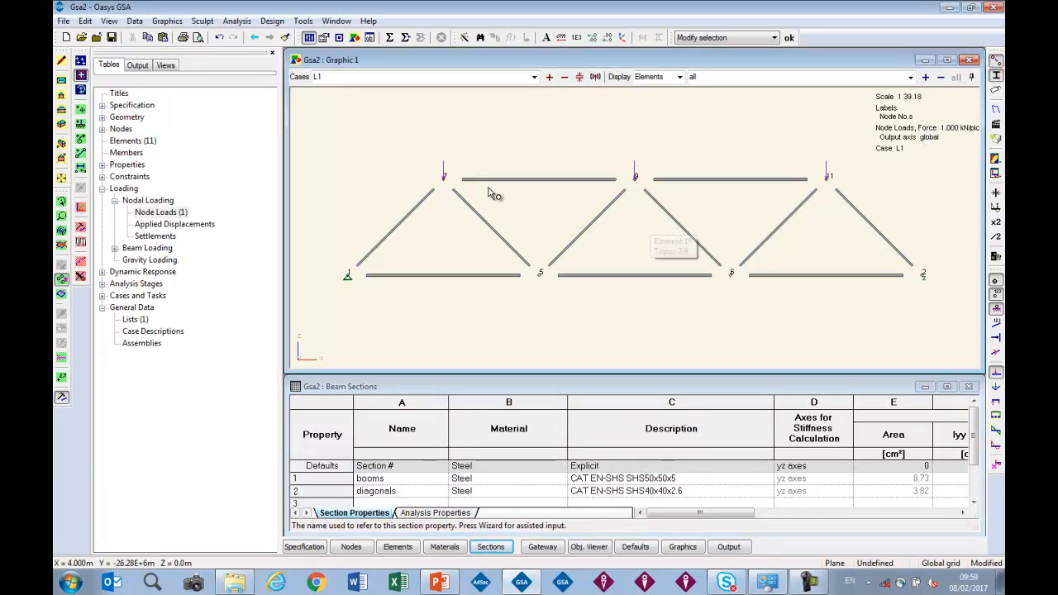
# Analyse the truss and display its deformed shape for analysis case 1, with the section shapes turned off.
pyautogui.click(392, 39)
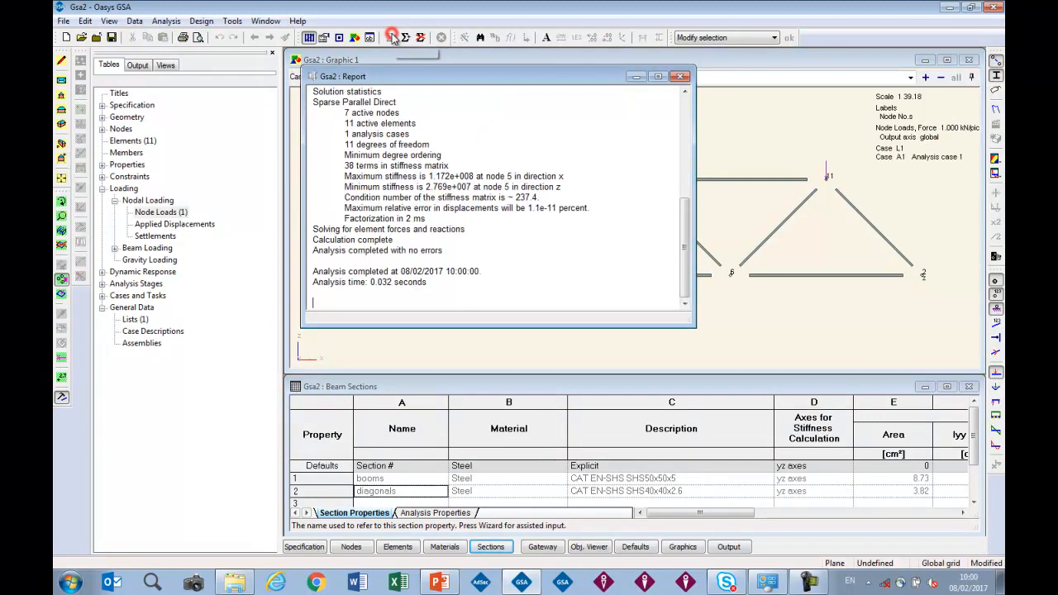
pyautogui.click(709, 61)
pyautogui.click(996, 109)
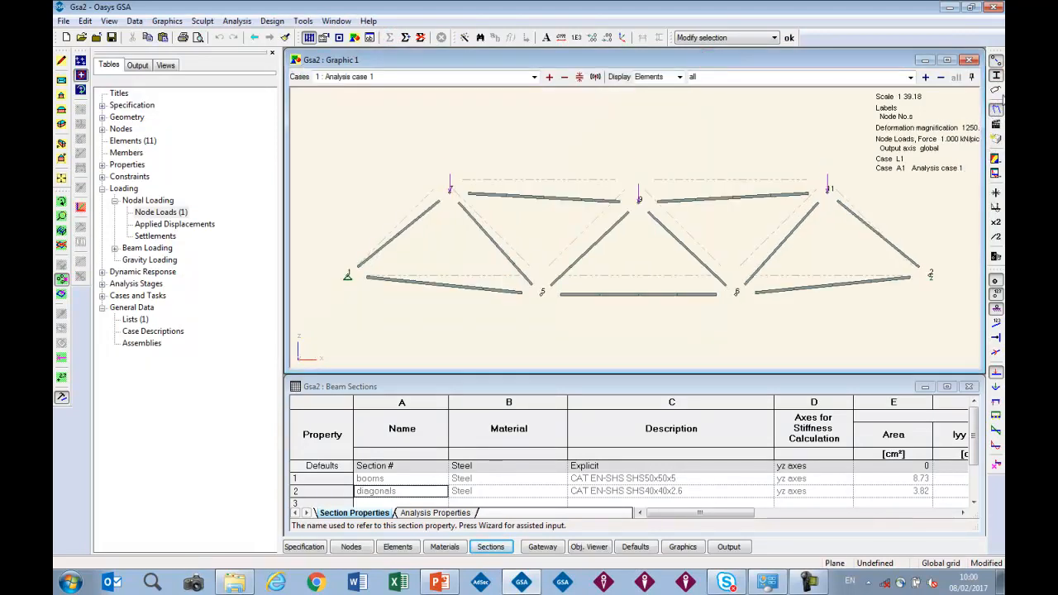
pyautogui.click(996, 76)
# Contour the truss elements by the beam result Axial Force, Fx.
pyautogui.click(995, 158)
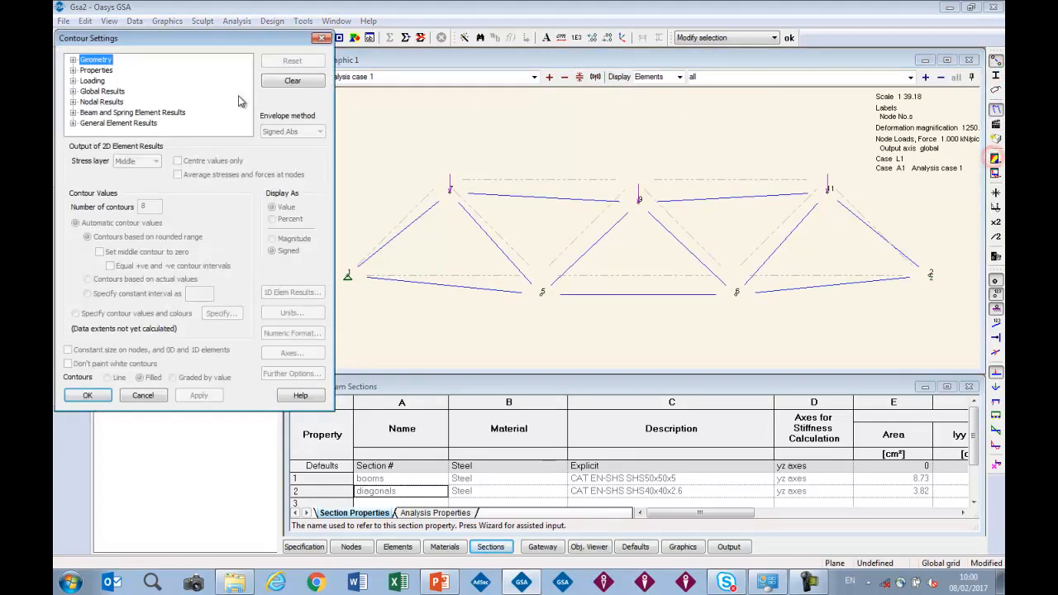
pyautogui.click(73, 113)
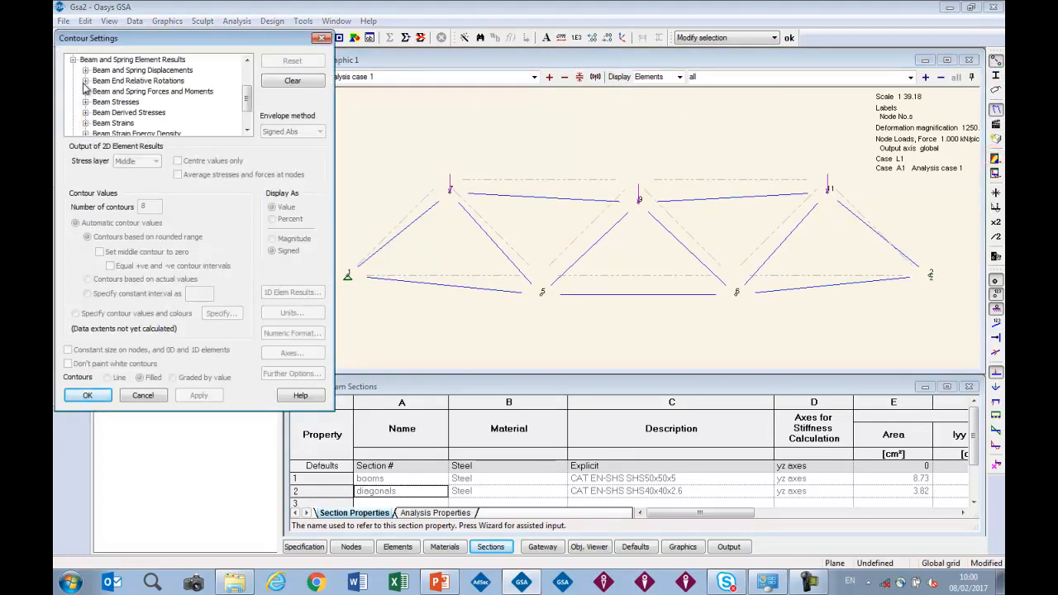
pyautogui.click(86, 92)
pyautogui.click(125, 71)
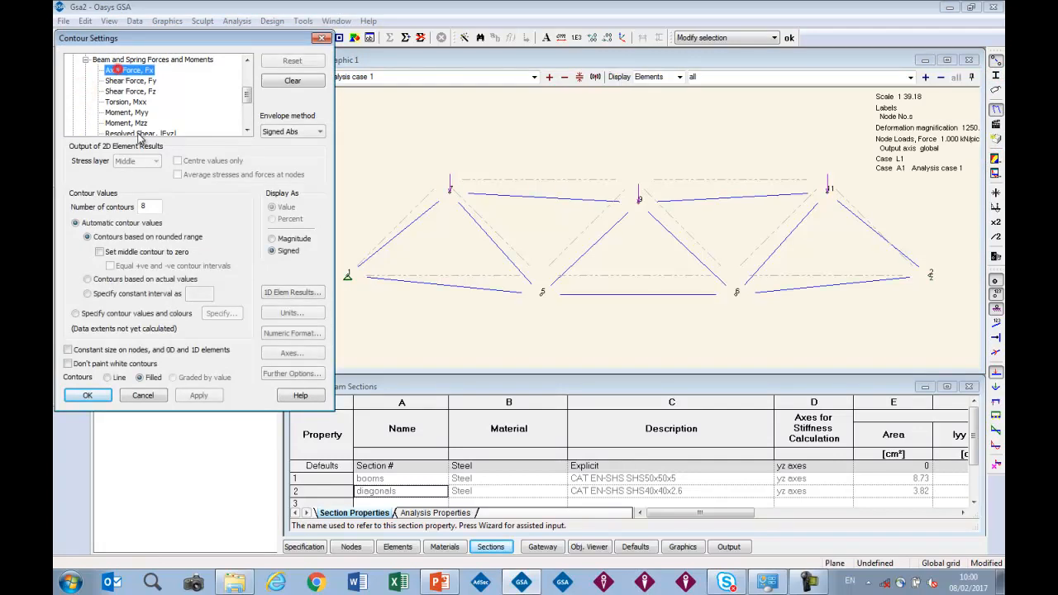
pyautogui.click(97, 391)
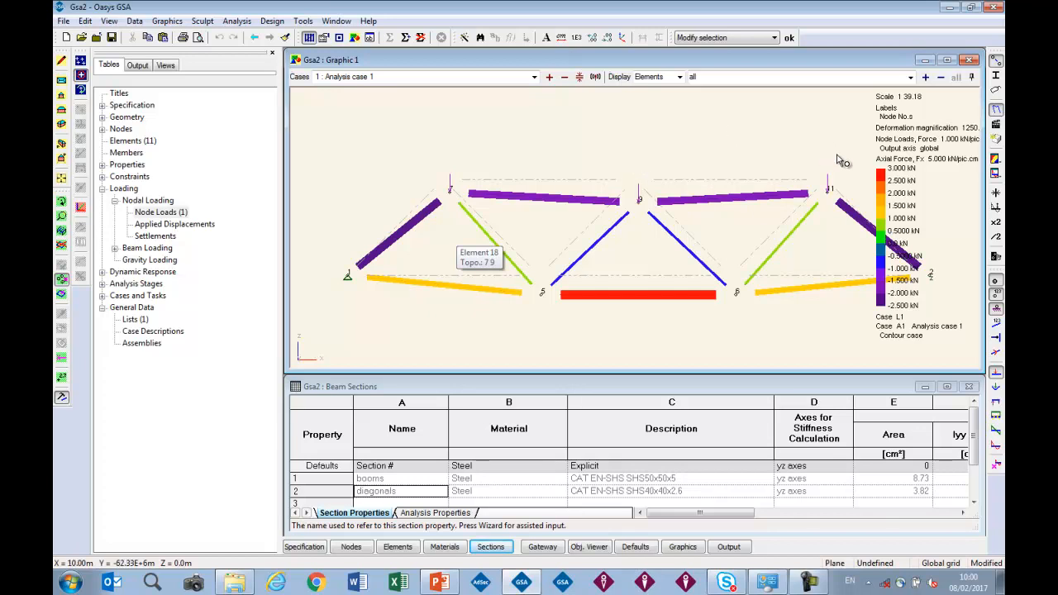
# Change the contours to Resolved Element Translation, |U|, from the beam and spring displacements.
pyautogui.click(996, 158)
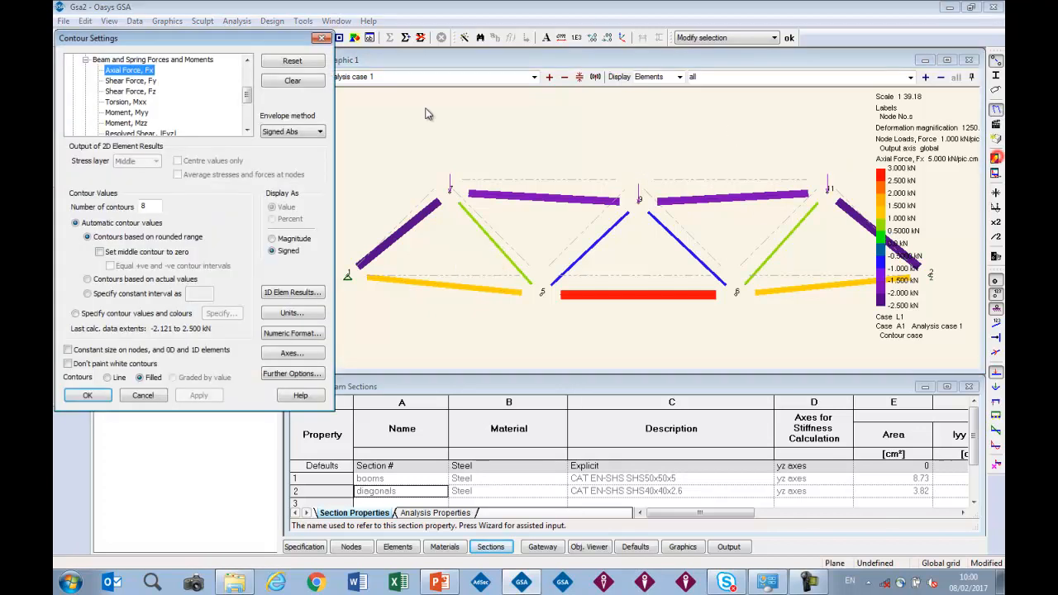
pyautogui.click(85, 59)
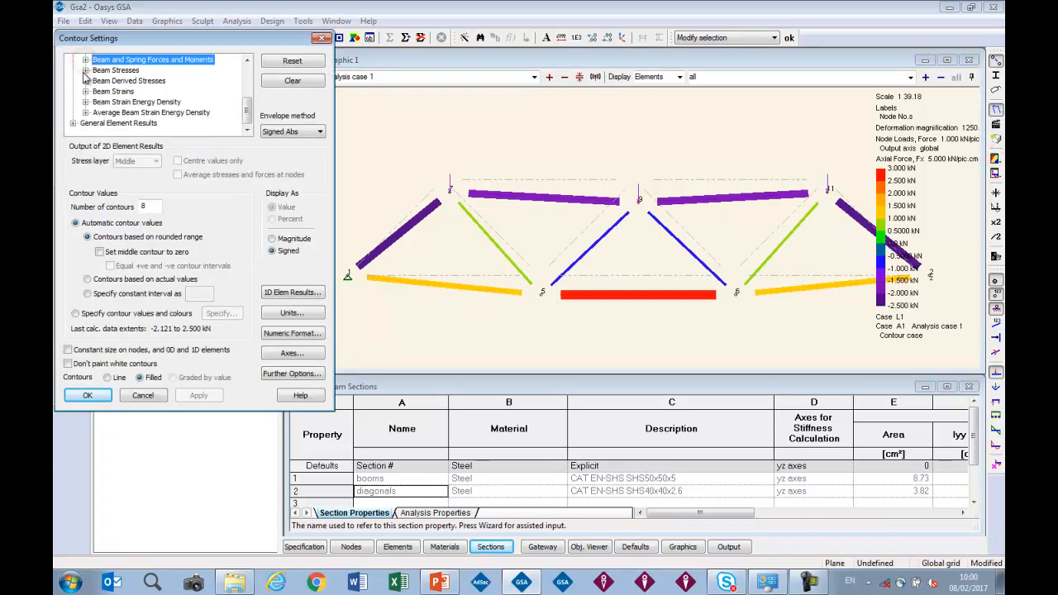
pyautogui.scroll(1, 84, 83)
pyautogui.click(86, 71)
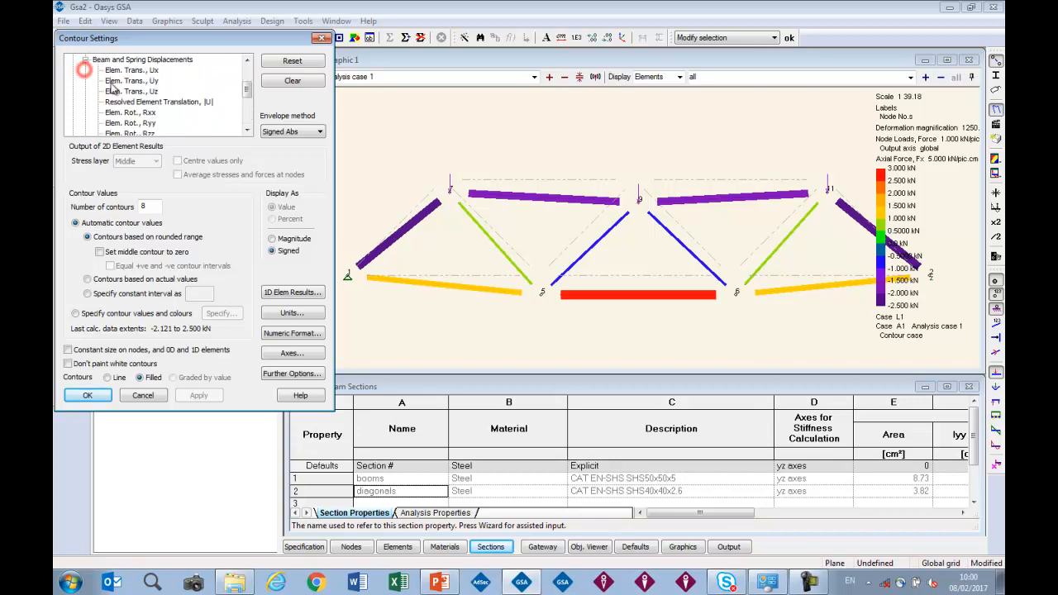
pyautogui.click(129, 102)
pyautogui.click(199, 396)
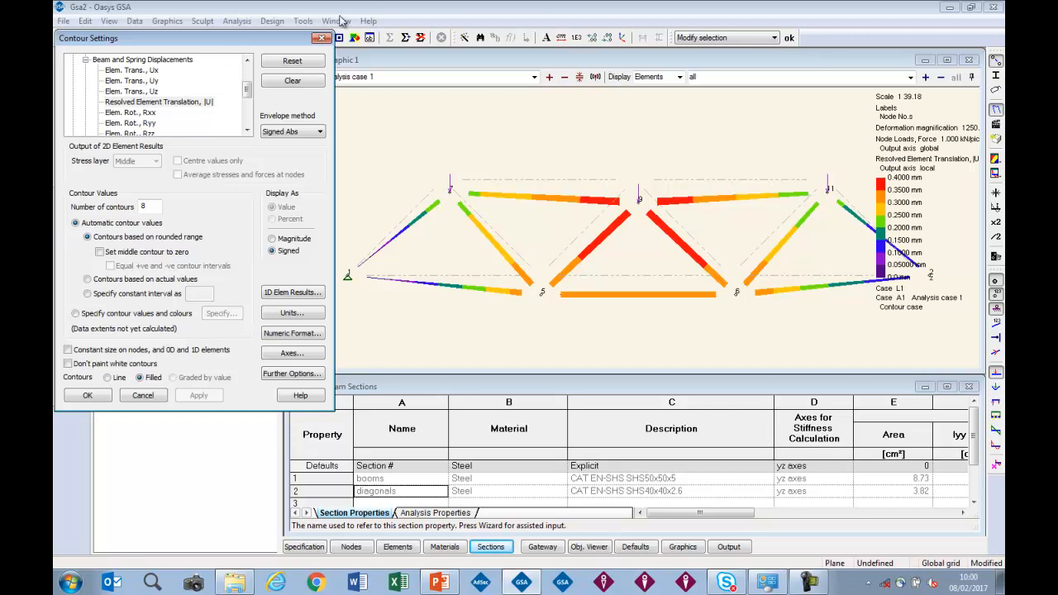
pyautogui.click(82, 394)
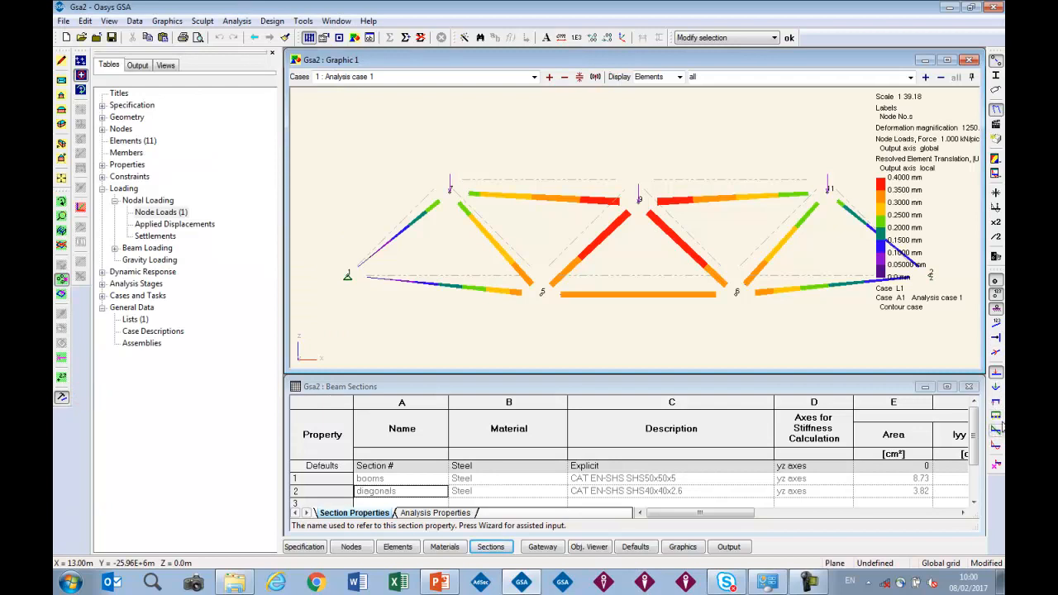
# Add the axial force Fx diagram to the truss graphic and review its diagram settings.
pyautogui.click(997, 416)
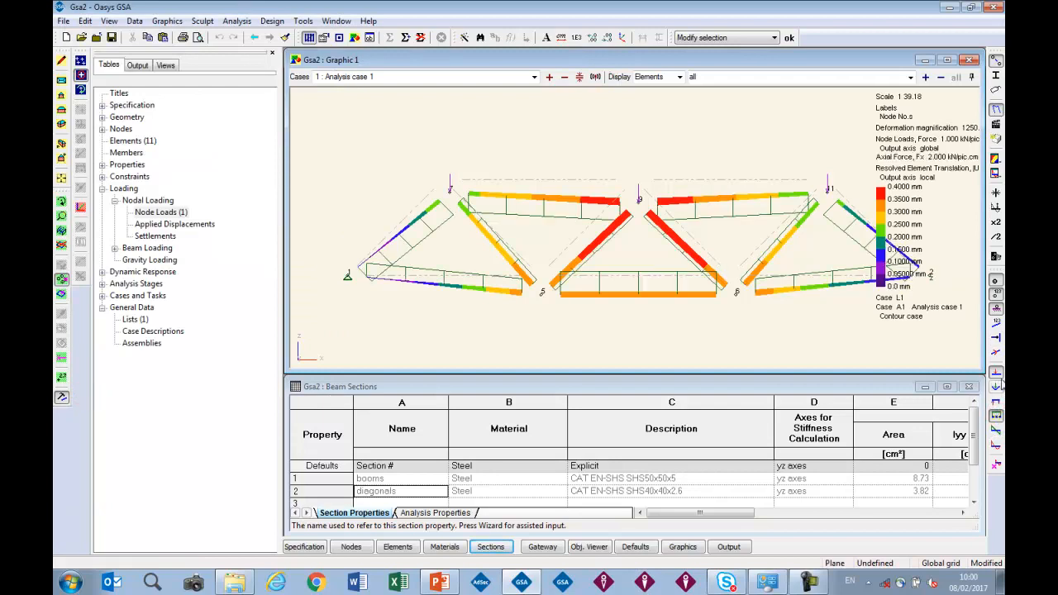
pyautogui.click(997, 174)
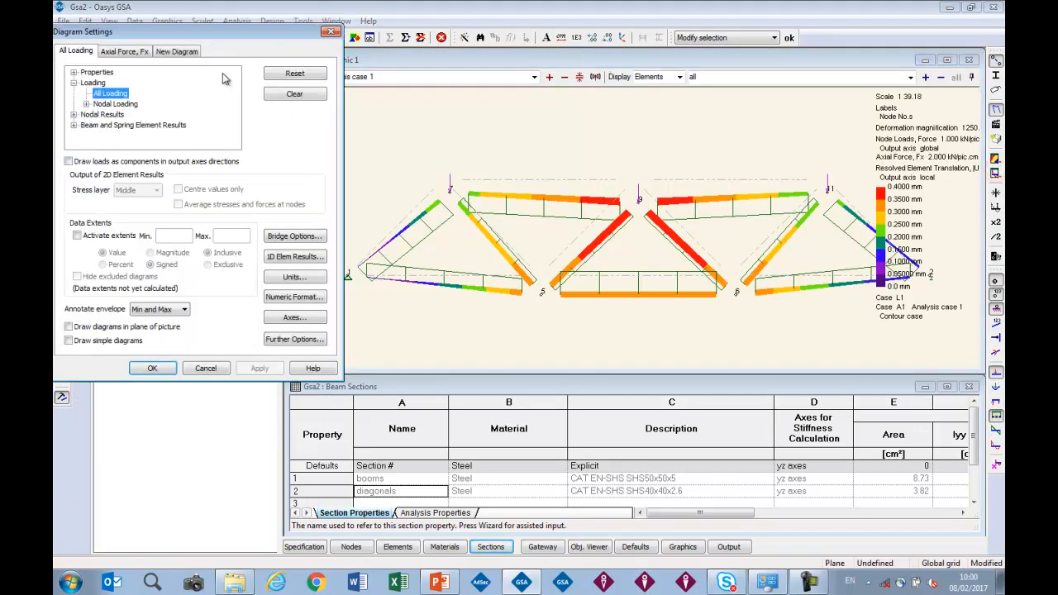
pyautogui.moveTo(199, 31); pyautogui.dragTo(248, 117)
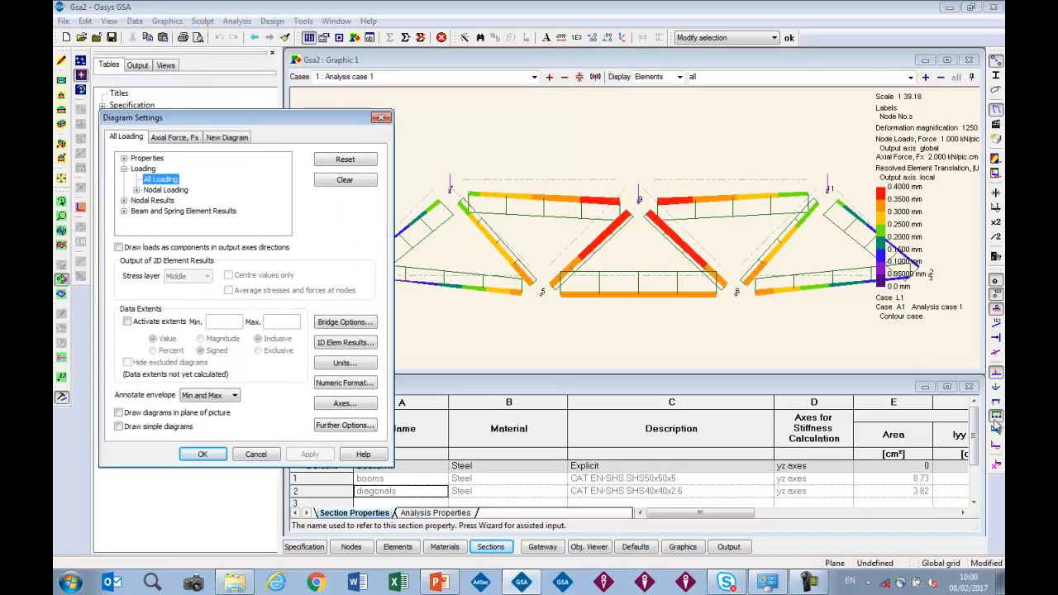
pyautogui.click(176, 138)
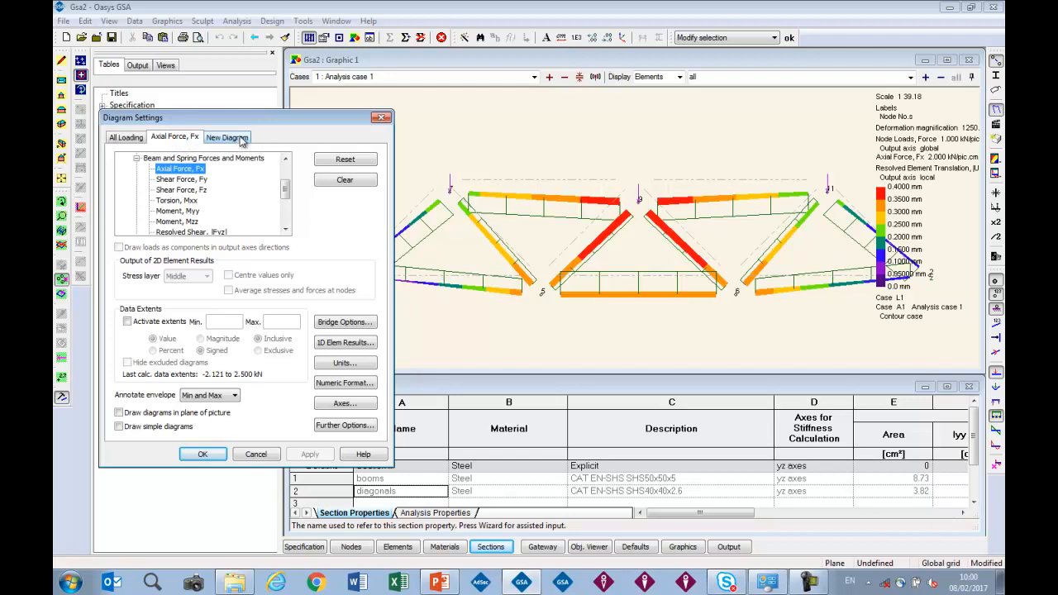
pyautogui.click(217, 457)
# Turn off the deformed shape and set the graphic's picture area to exclude the legend panel.
pyautogui.click(997, 109)
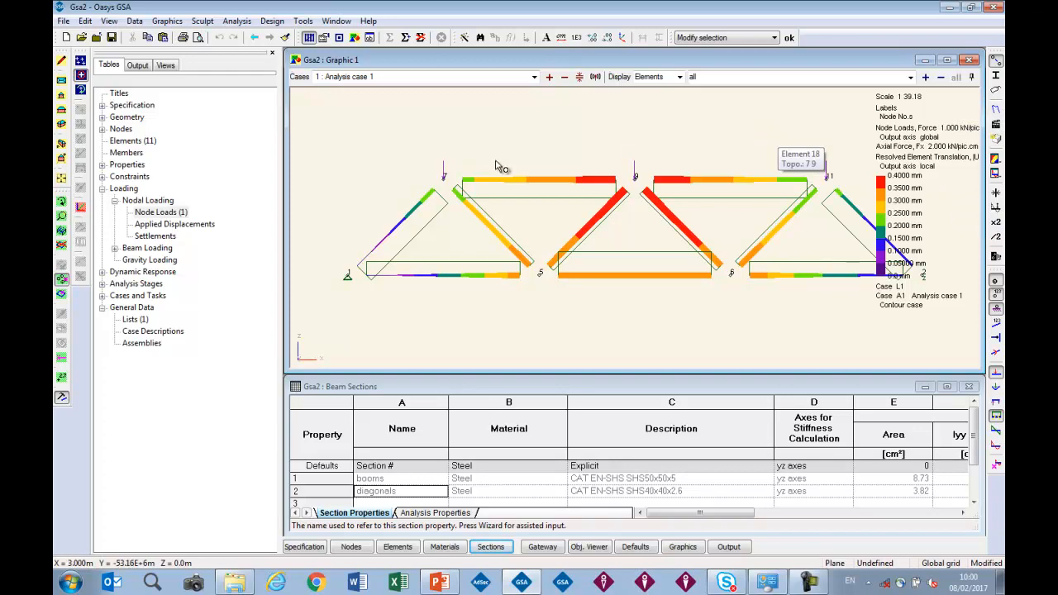
pyautogui.rightClick(478, 117)
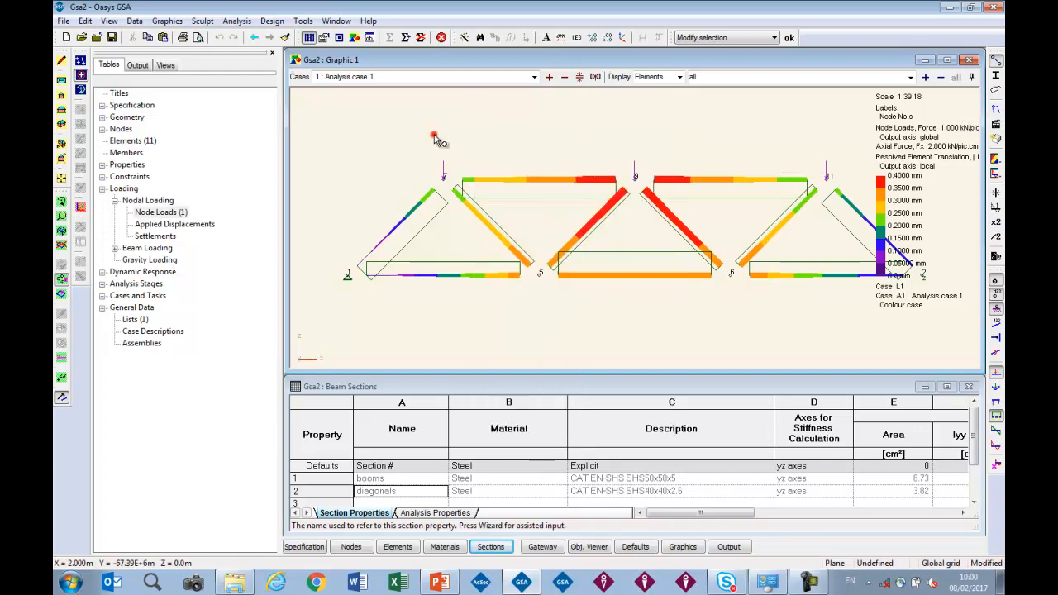
pyautogui.hotkey('ctrl', 'w')
pyautogui.click(234, 38)
pyautogui.moveTo(291, 30); pyautogui.dragTo(331, 51)
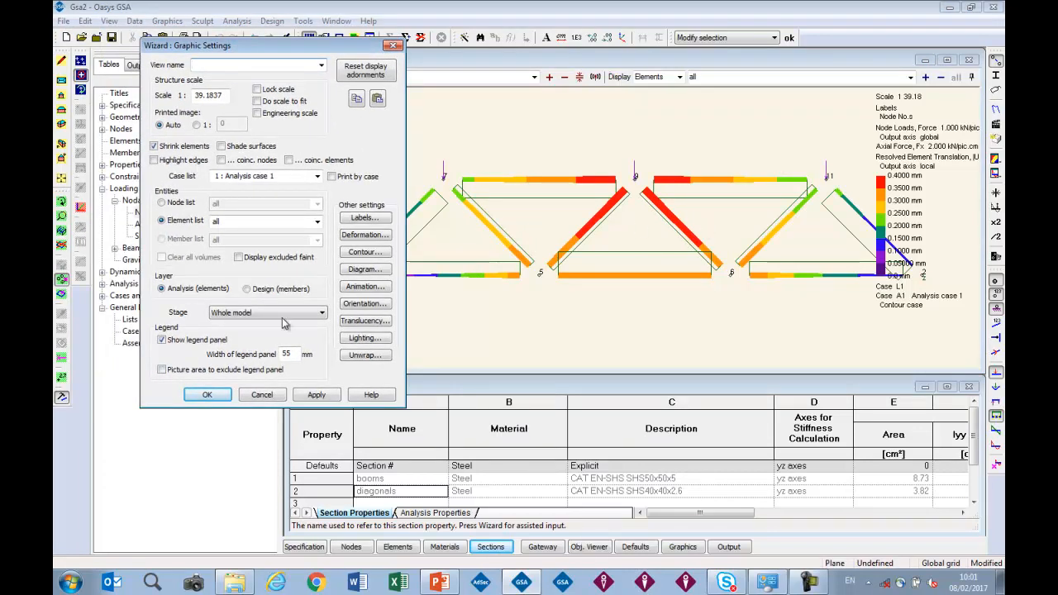
pyautogui.click(170, 373)
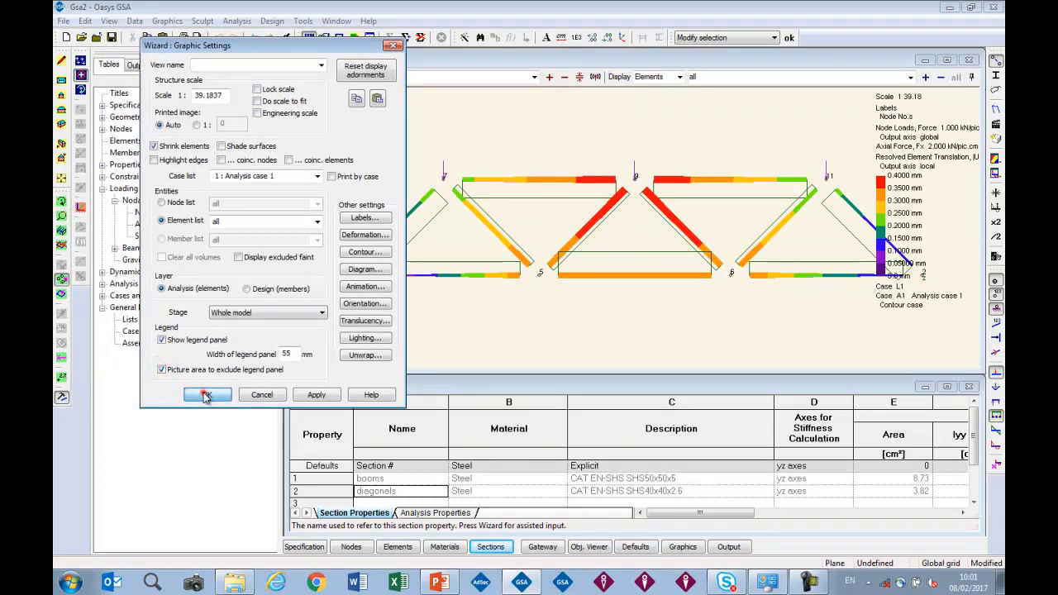
pyautogui.click(207, 395)
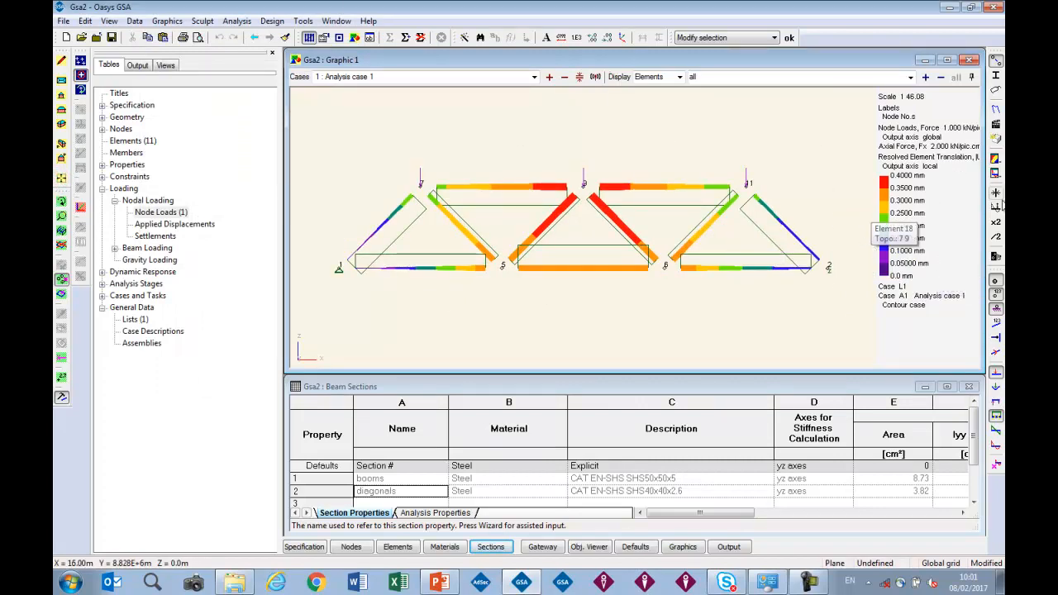
# Remove the load and axial force diagrams and clear the element contours from the truss graphic.
pyautogui.click(997, 373)
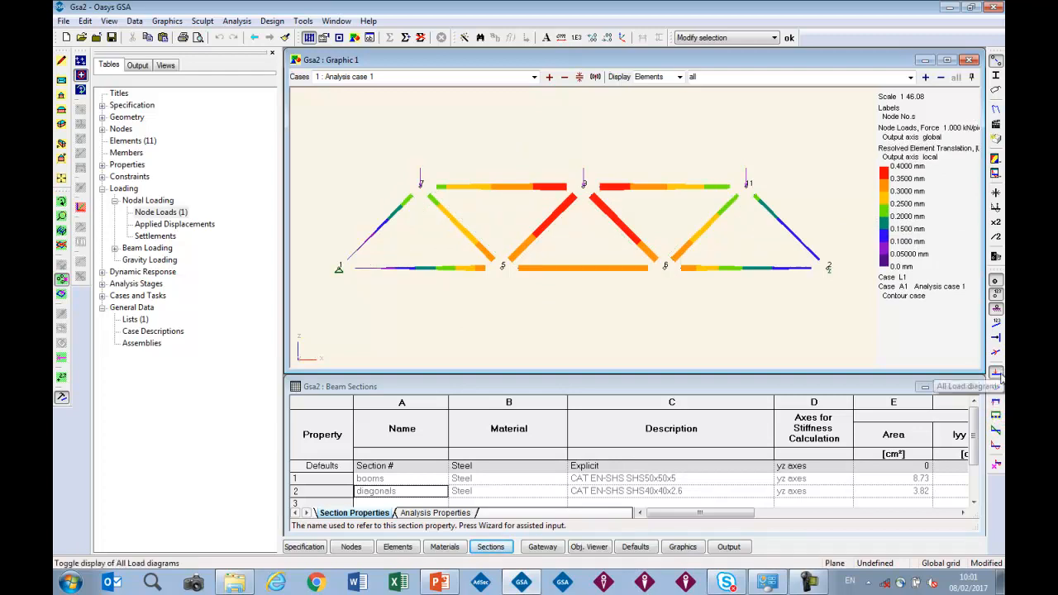
pyautogui.click(996, 162)
pyautogui.click(291, 80)
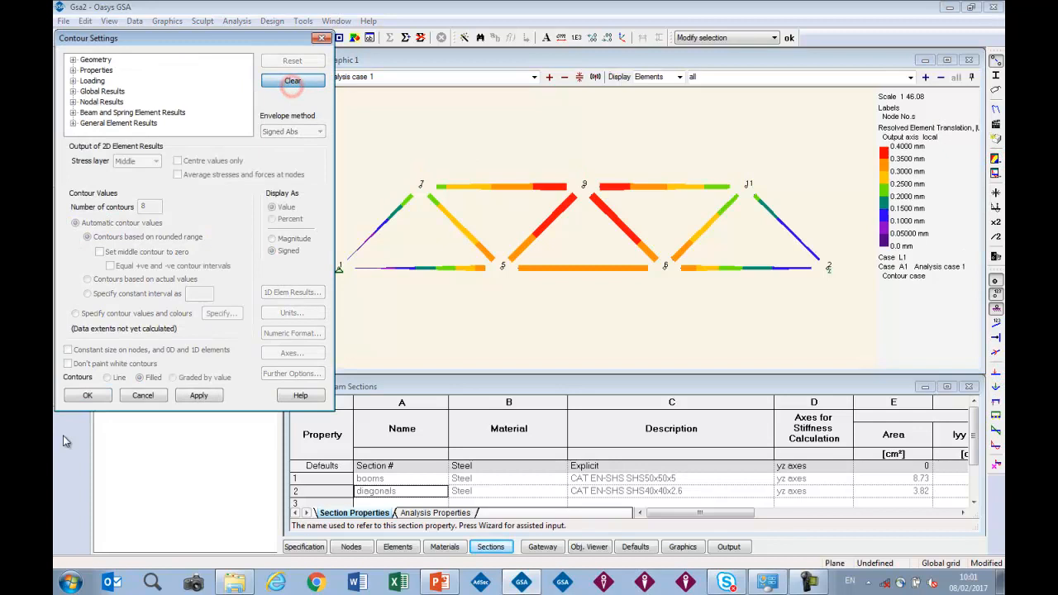
pyautogui.click(88, 396)
# Add a diagram of the nodal result Resolved Reaction Force, |F|, and display all load diagrams on the truss.
pyautogui.click(996, 173)
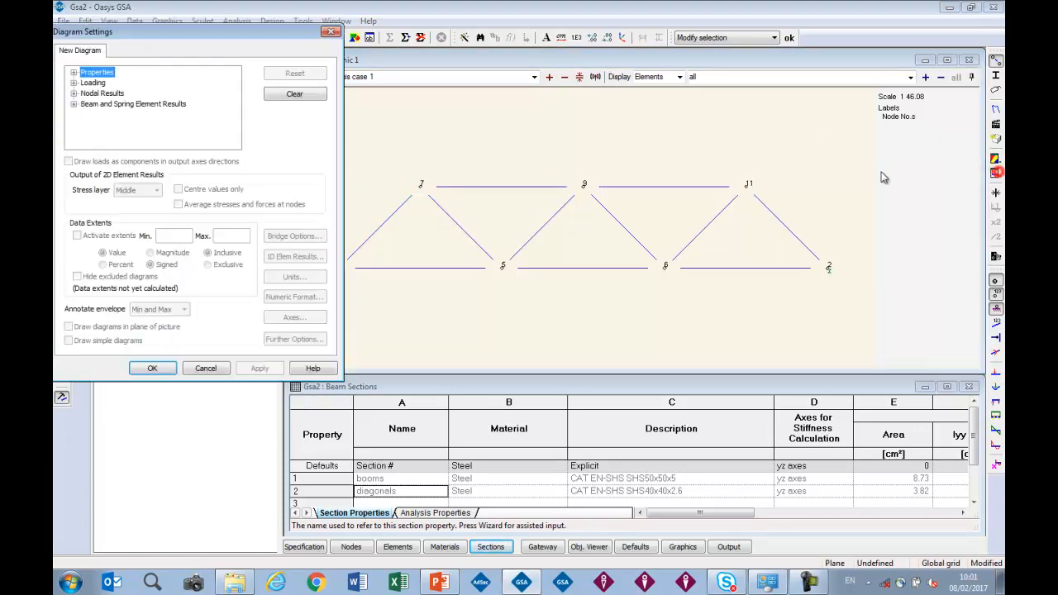
pyautogui.click(77, 94)
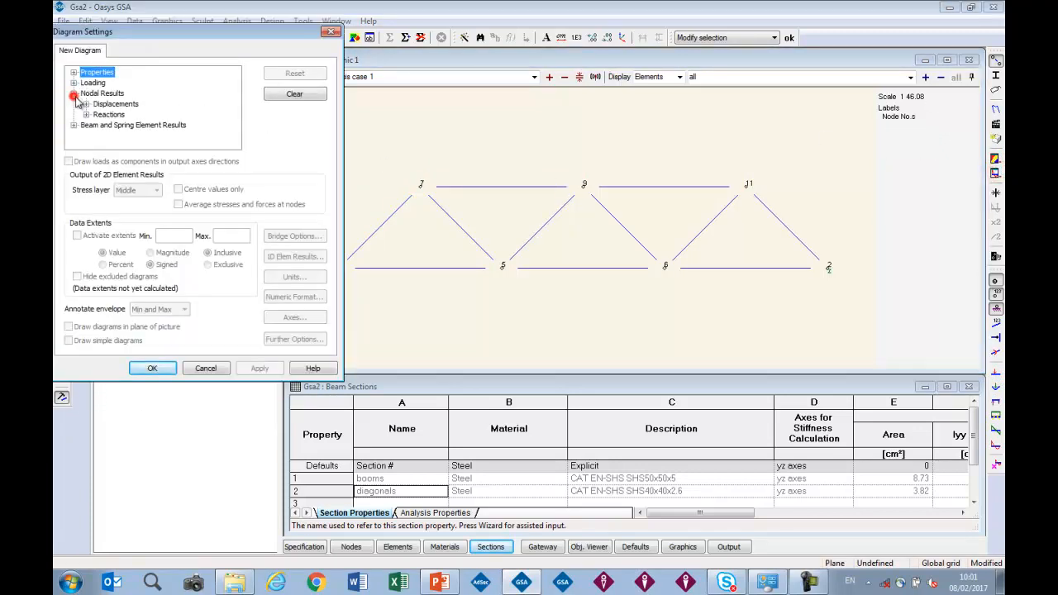
pyautogui.click(86, 118)
pyautogui.click(157, 115)
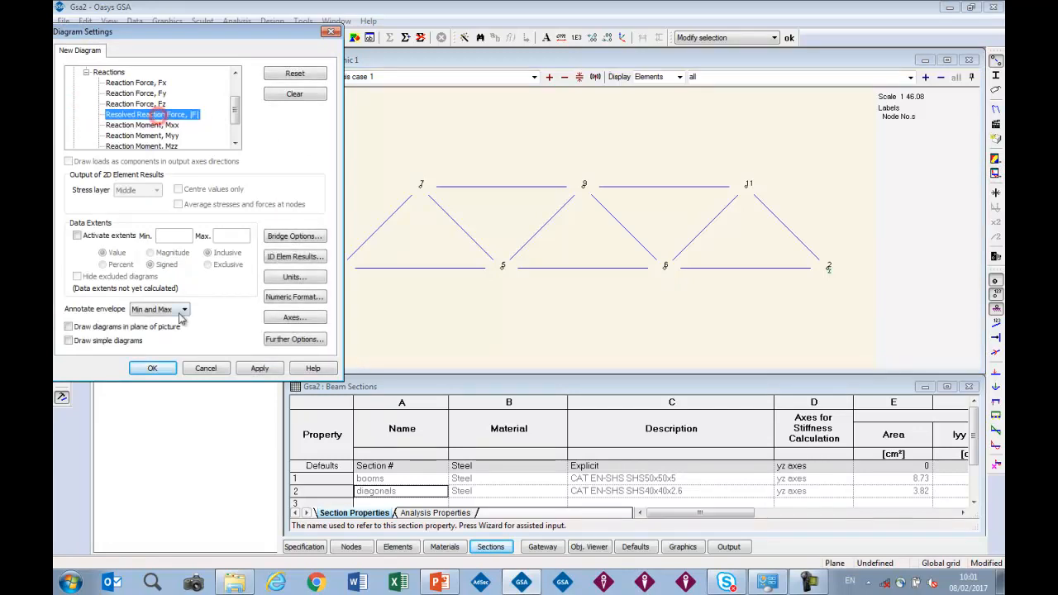
pyautogui.click(150, 368)
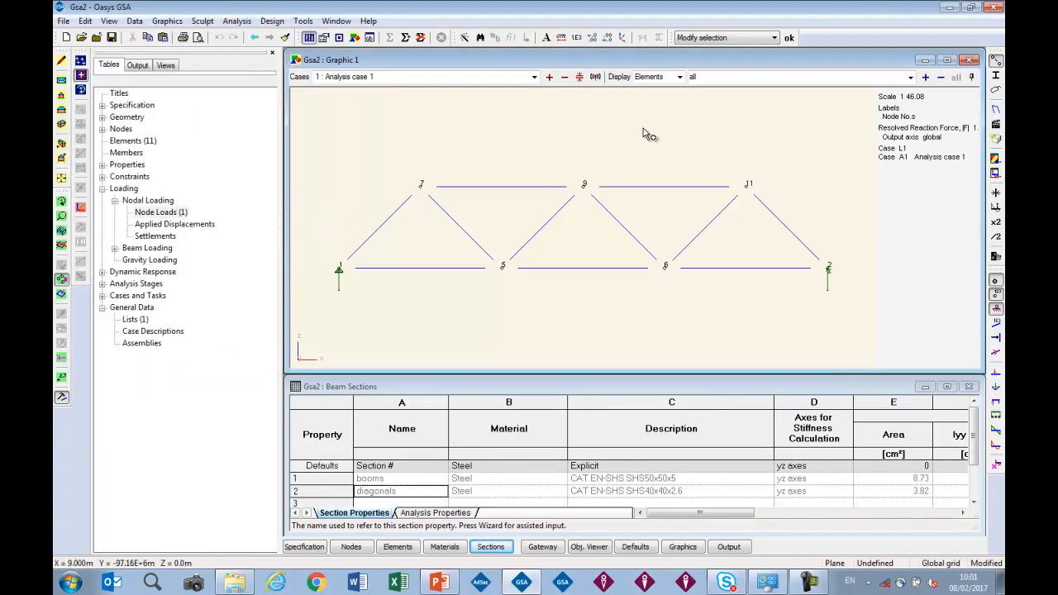
pyautogui.click(996, 373)
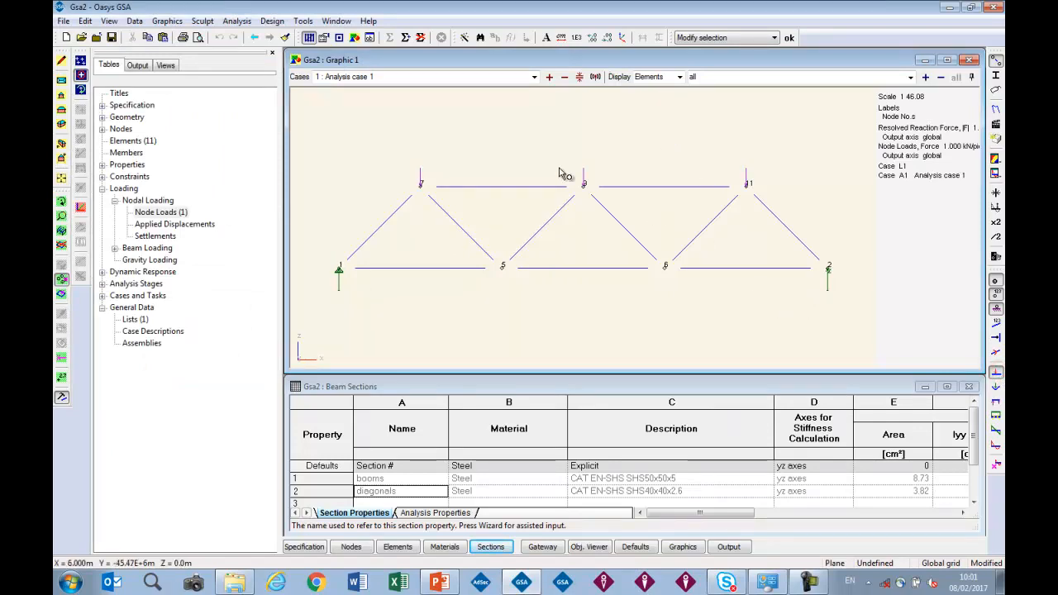
# Erase the analysis results and change the support condition at node 2 to a pin.
pyautogui.click(420, 38)
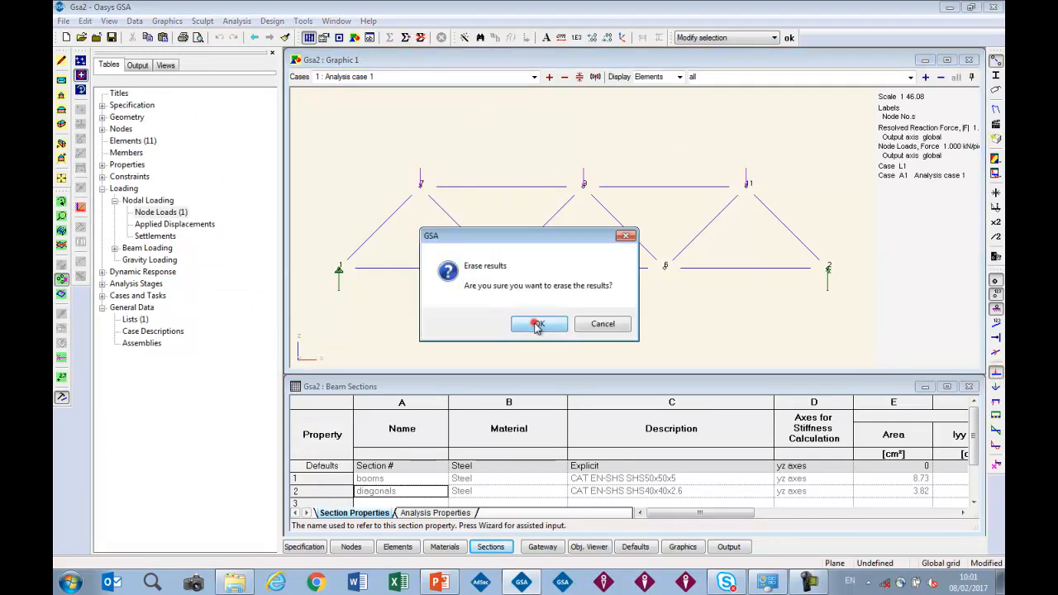
pyautogui.click(539, 323)
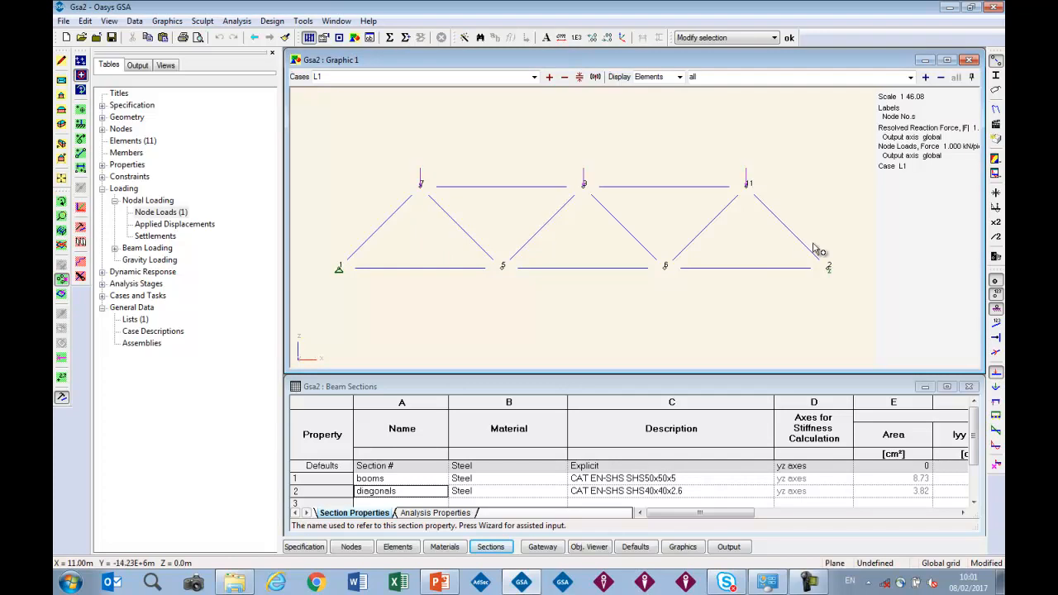
pyautogui.click(835, 261)
pyautogui.rightClick(825, 184)
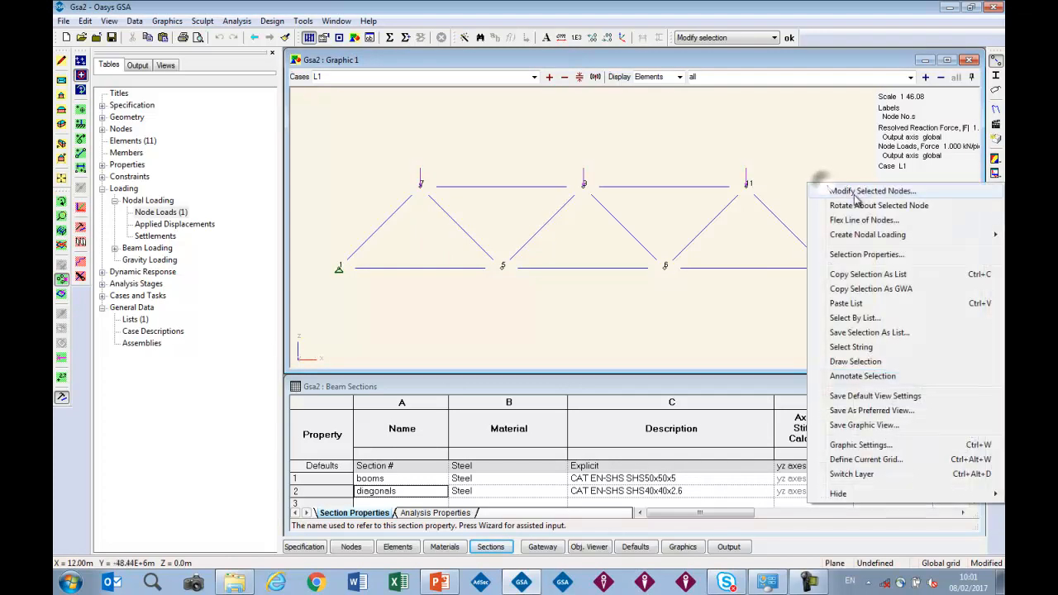
pyautogui.click(856, 191)
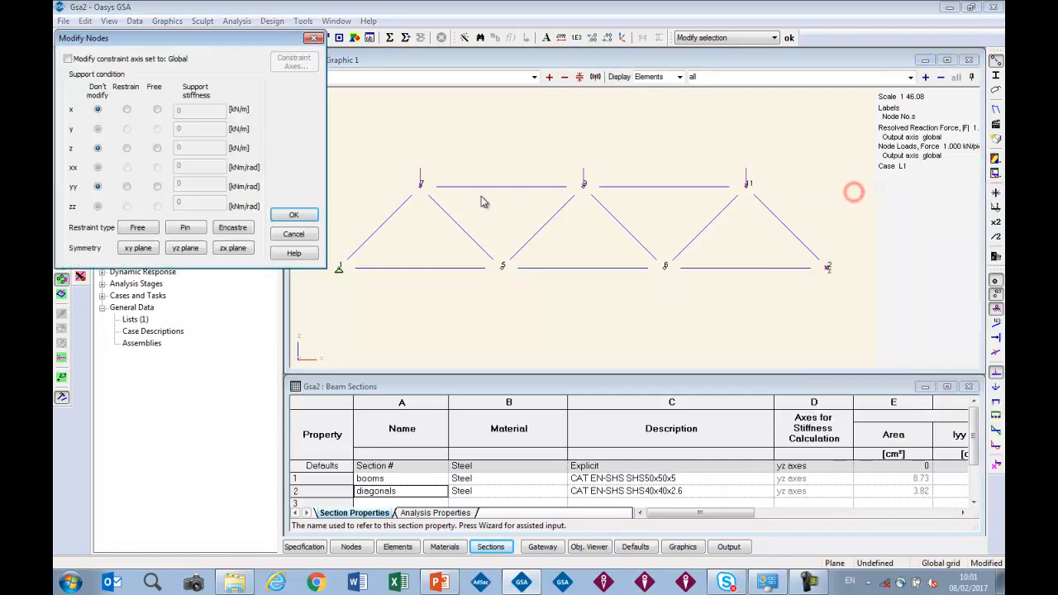
pyautogui.click(195, 230)
pyautogui.click(293, 215)
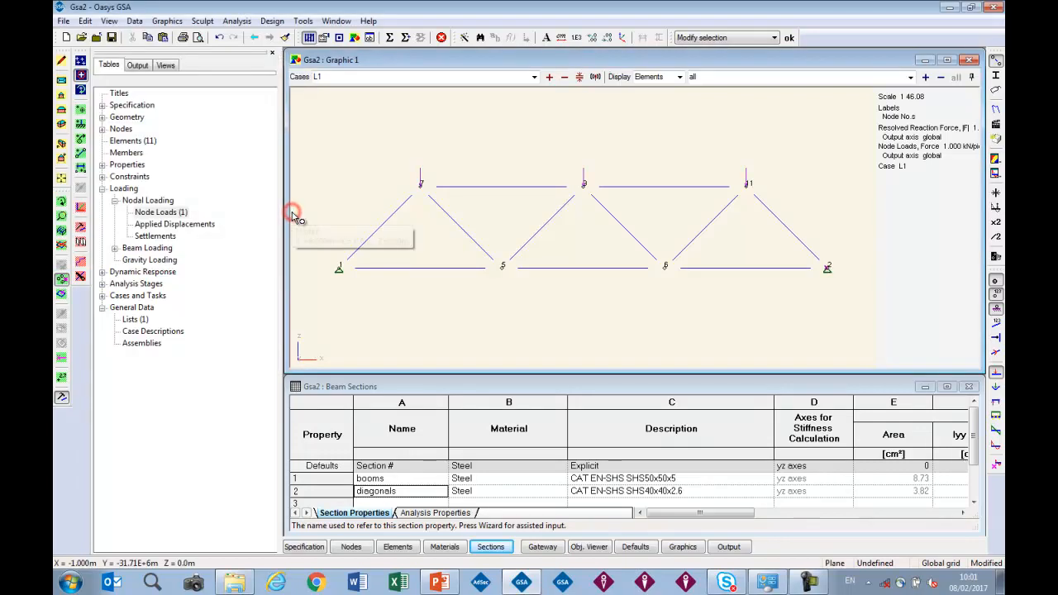
# Analyse the model again and contour the truss elements by the beam result Axial Force, Fx.
pyautogui.click(390, 38)
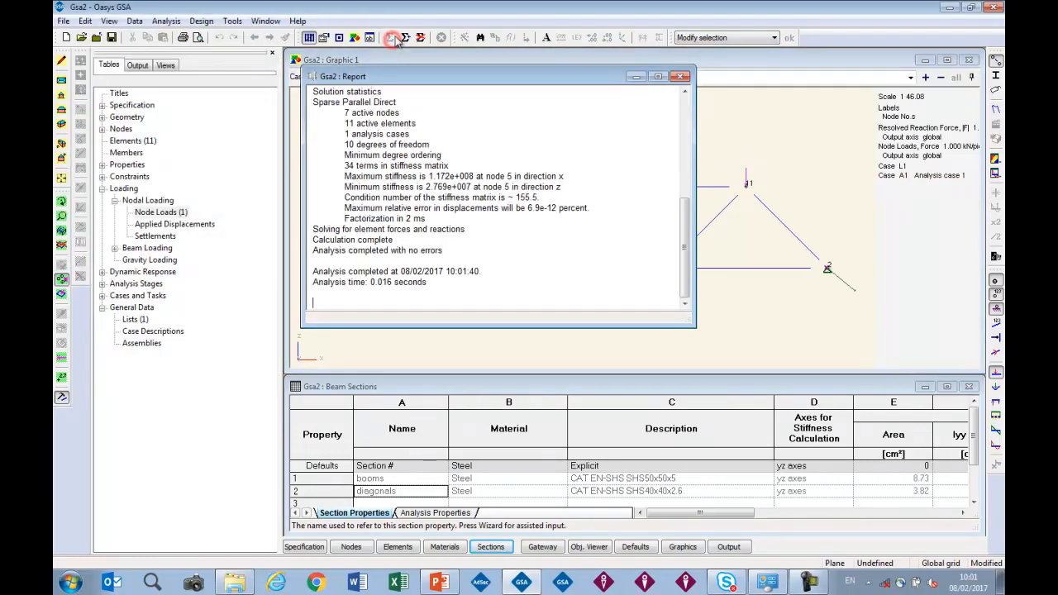
pyautogui.click(679, 86)
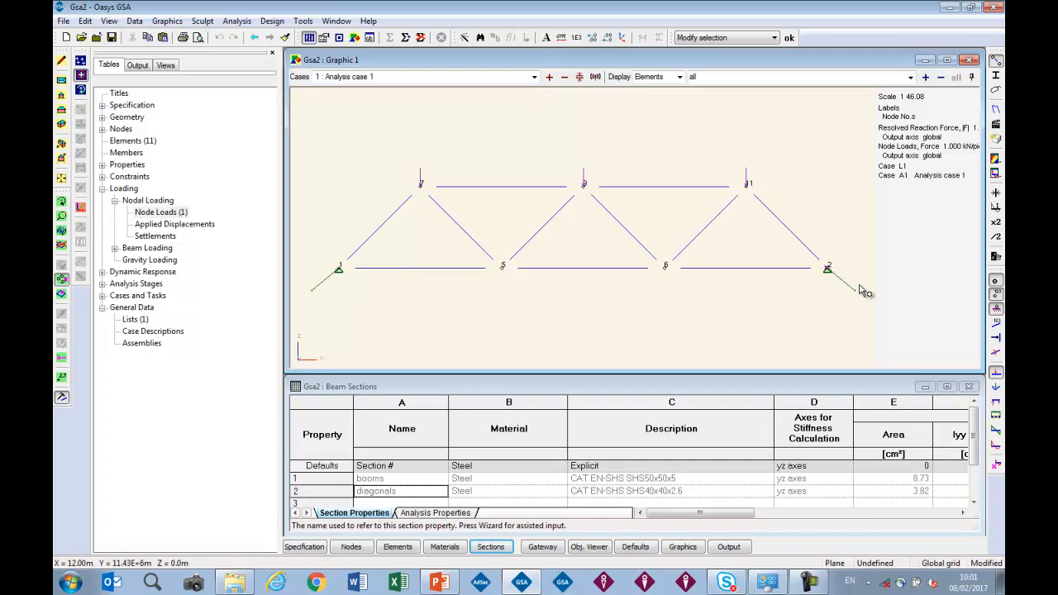
pyautogui.click(998, 160)
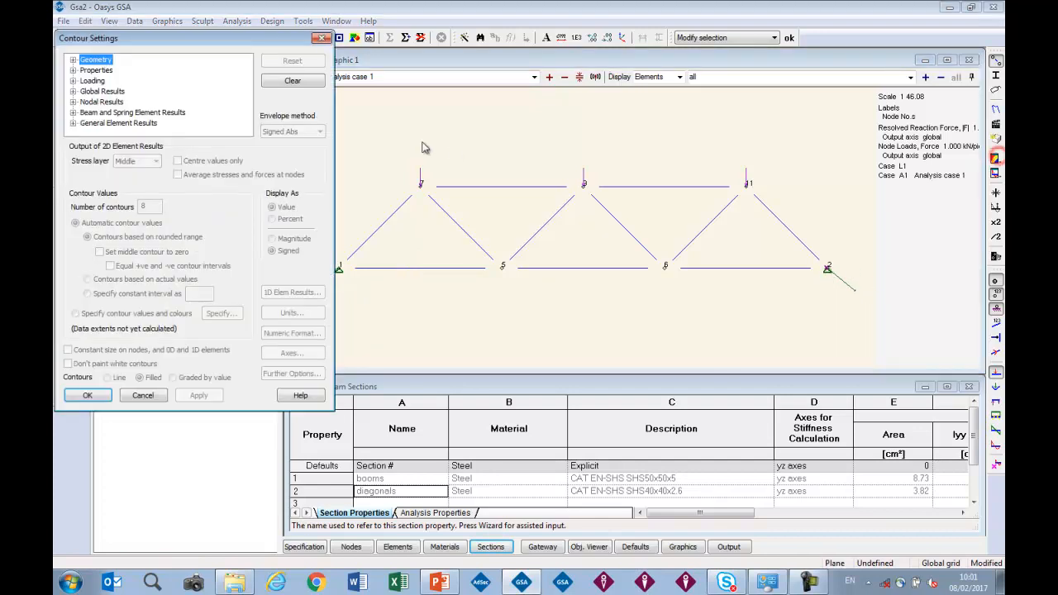
pyautogui.click(72, 112)
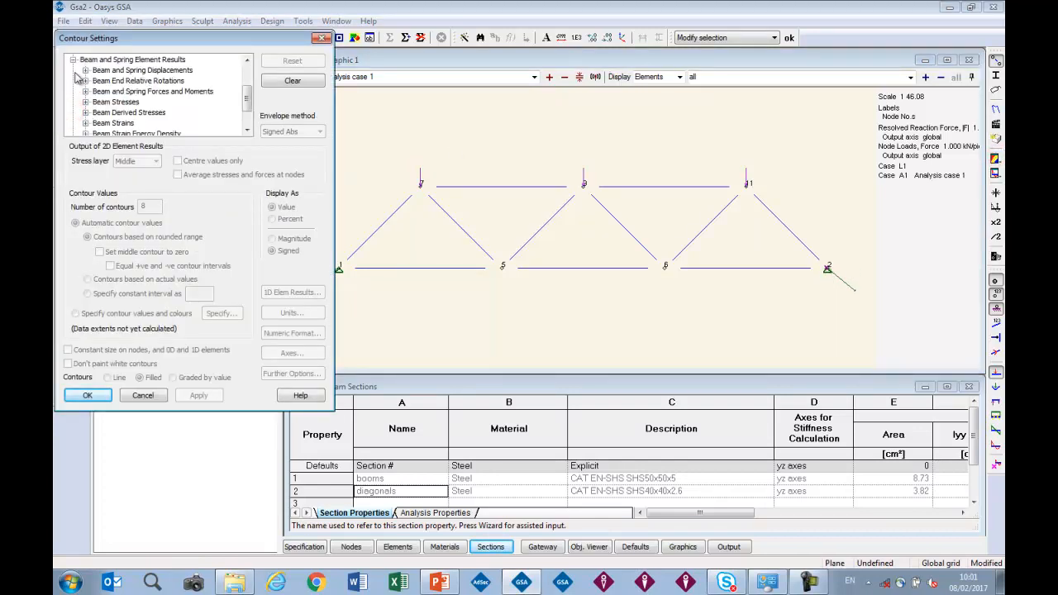
pyautogui.click(86, 91)
pyautogui.click(124, 70)
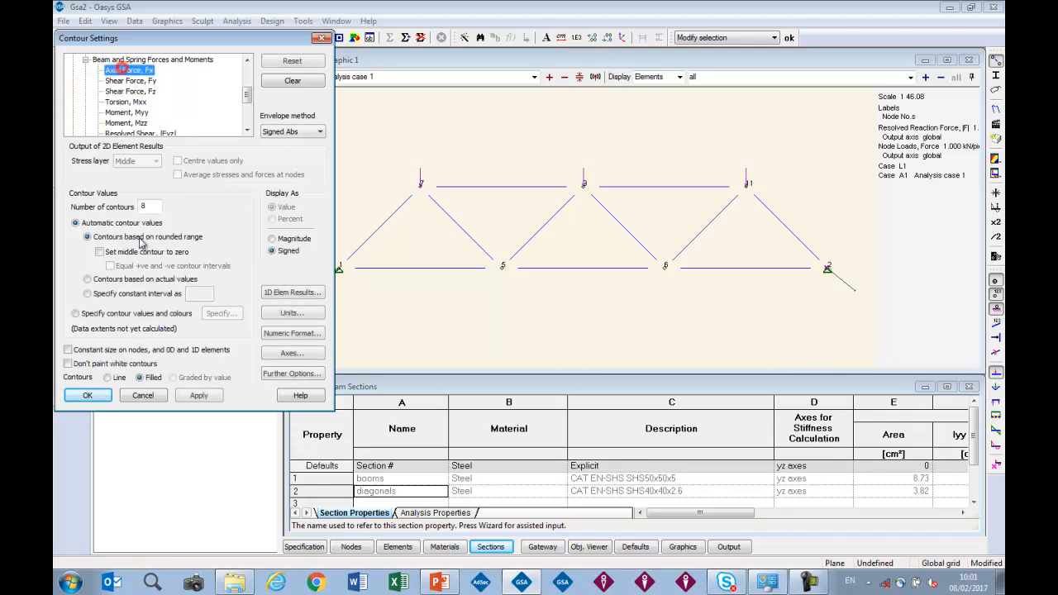
pyautogui.click(87, 395)
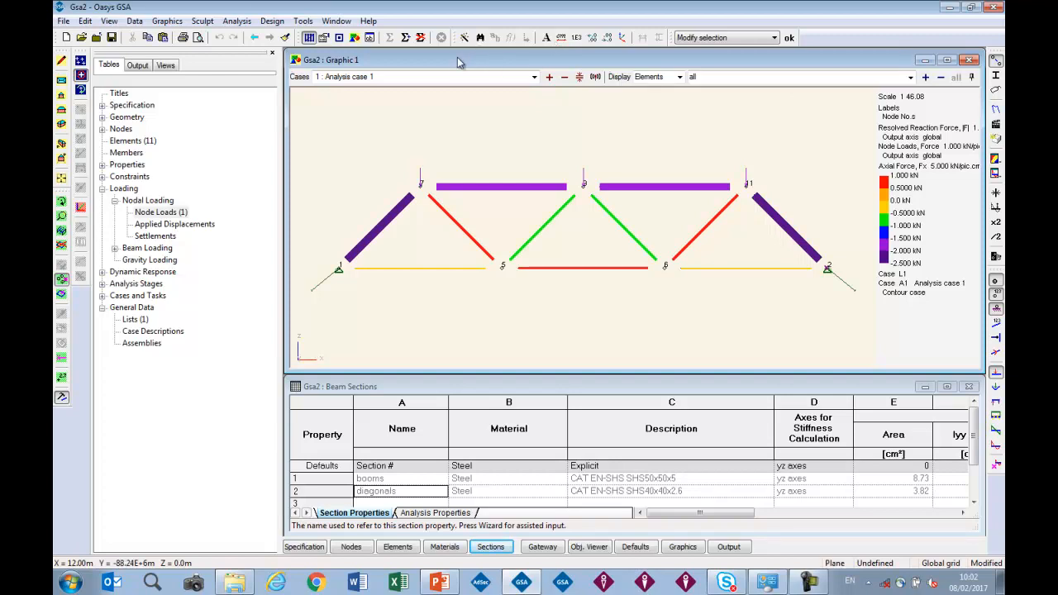
# Close the model and save its changes to the Desktop as a GSA file named "model 2 truss".
pyautogui.click(96, 37)
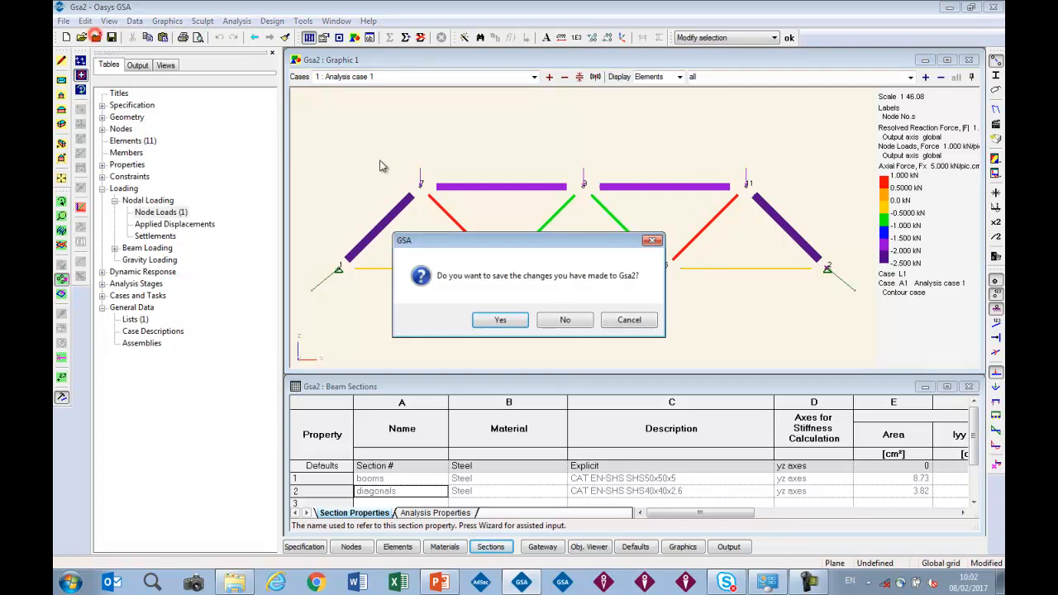
pyautogui.click(500, 321)
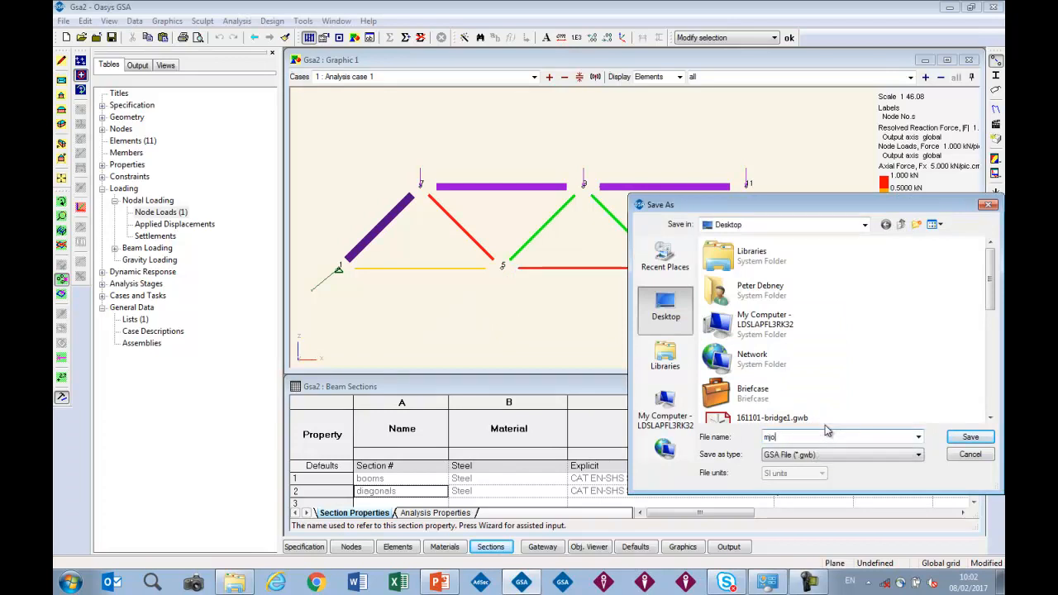
pyautogui.write('mjod')
pyautogui.press('BackSpace')
pyautogui.press('BackSpace')
pyautogui.press('BackSpace')
pyautogui.write('ode')
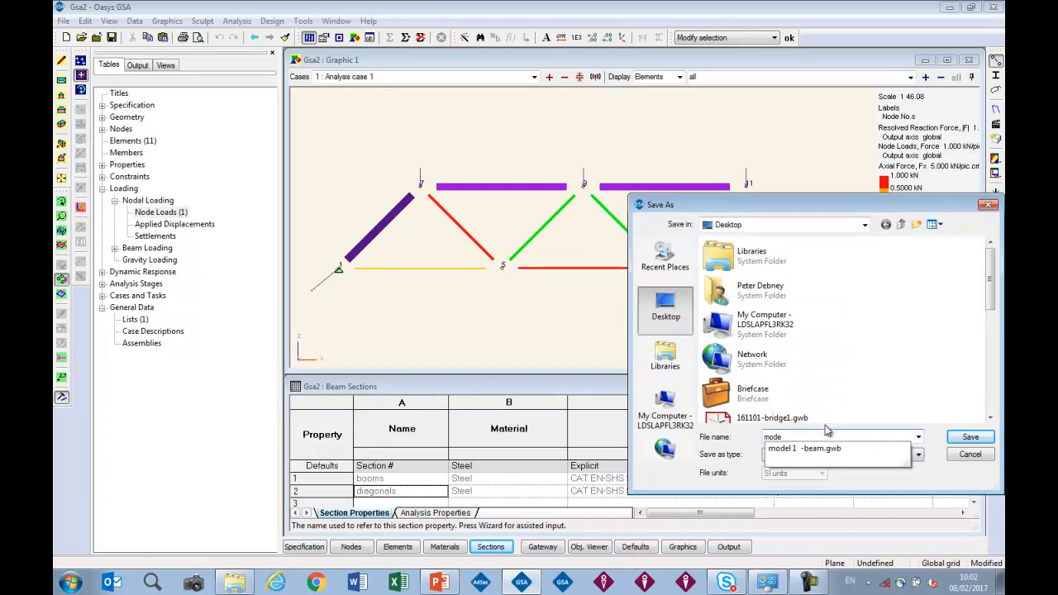
pyautogui.press('Down')
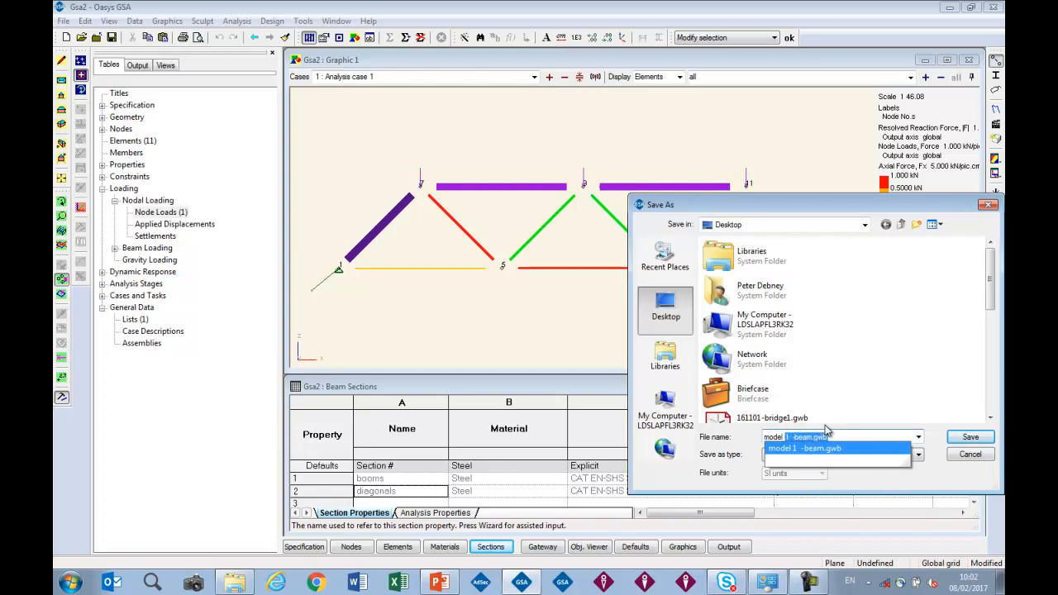
pyautogui.write('2 truss')
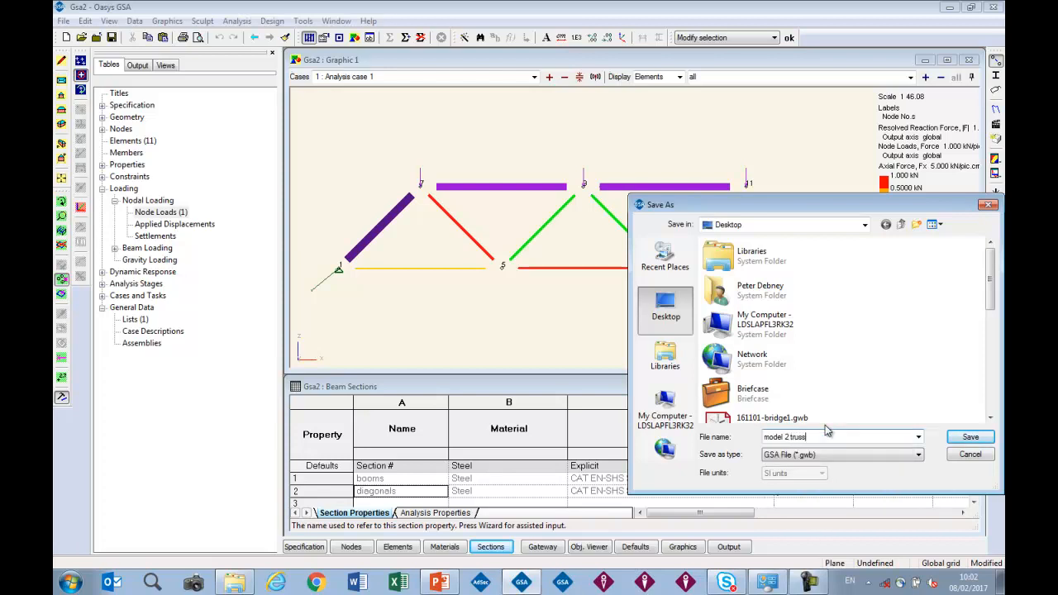